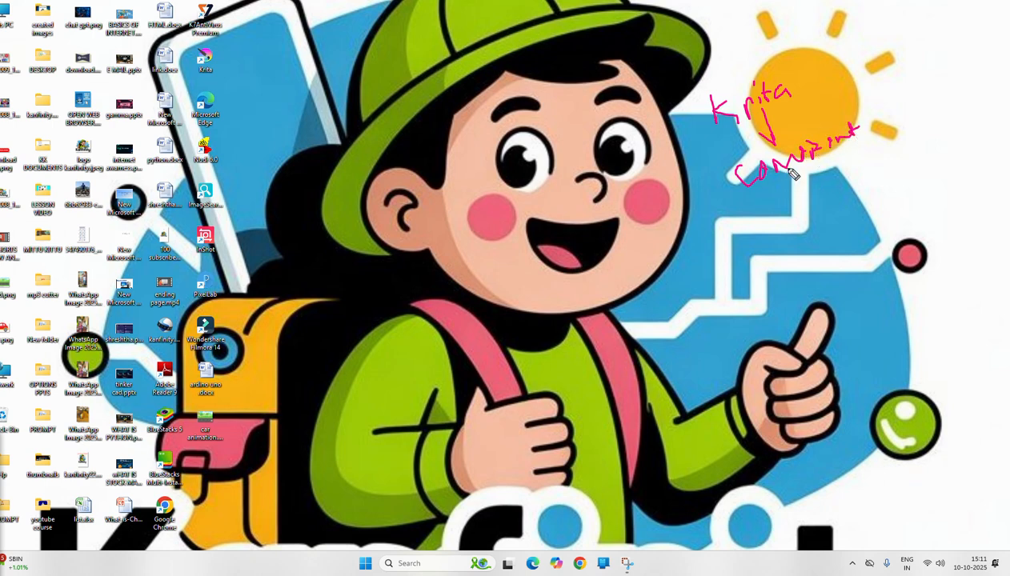
{"action": "mouse_move", "coordinate": [790, 222]}
{"action": "left_mouse_down"}
{"action": "mouse_move", "coordinate": [810, 238]}
{"action": "mouse_move", "coordinate": [847, 228]}
{"action": "mouse_move", "coordinate": [876, 201]}
{"action": "mouse_move", "coordinate": [856, 185]}
{"action": "mouse_move", "coordinate": [758, 240]}
{"action": "mouse_move", "coordinate": [850, 228]}
{"action": "mouse_move", "coordinate": [852, 186]}
{"action": "left_mouse_up"}
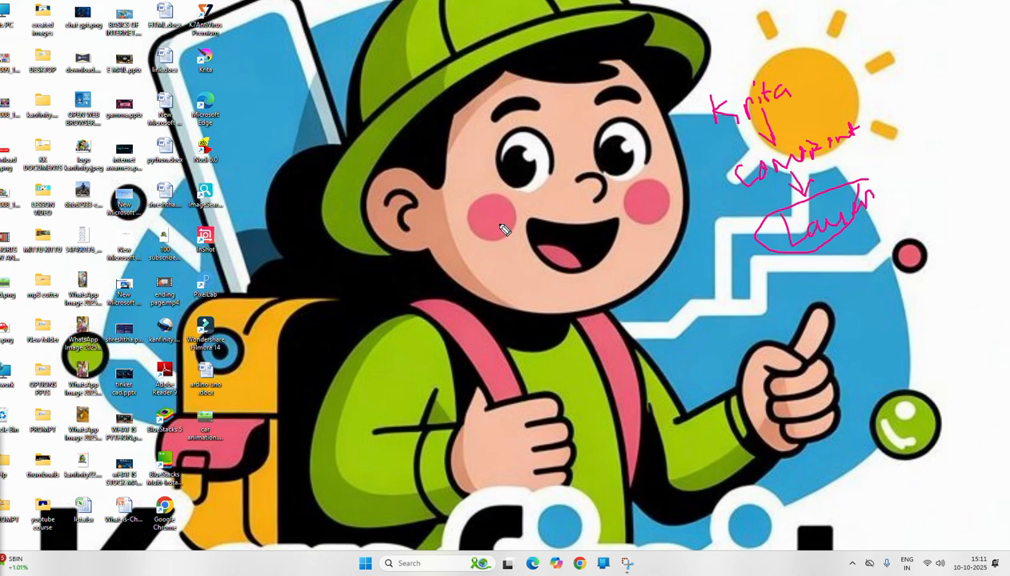
{"action": "mouse_move", "coordinate": [829, 250]}
{"action": "left_mouse_down"}
{"action": "mouse_move", "coordinate": [838, 288]}
{"action": "mouse_move", "coordinate": [849, 269]}
{"action": "left_mouse_up"}
{"action": "mouse_move", "coordinate": [861, 80]}
{"action": "left_mouse_down"}
{"action": "mouse_move", "coordinate": [886, 117]}
{"action": "mouse_move", "coordinate": [896, 164]}
{"action": "left_mouse_up"}
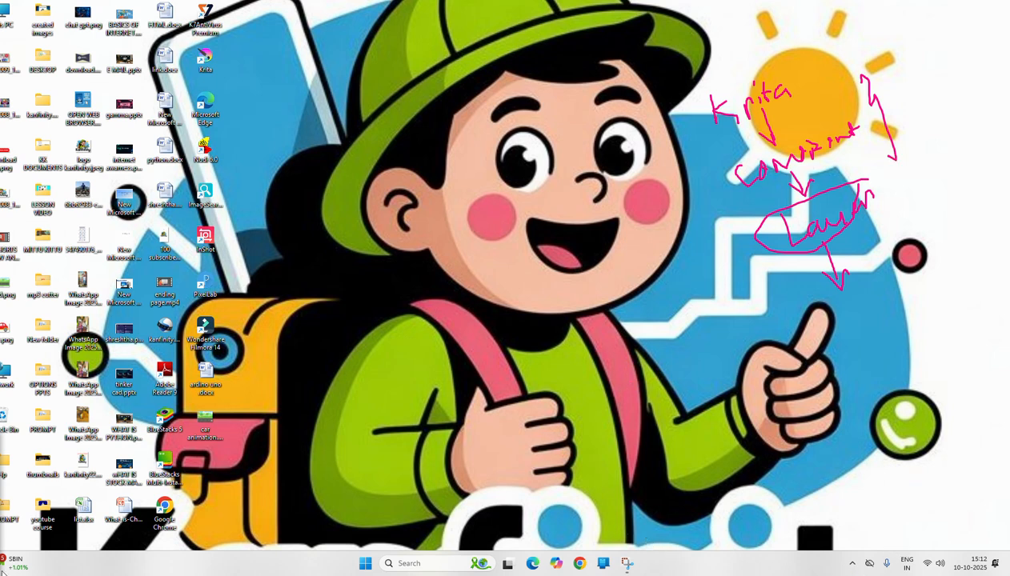
{"action": "key", "text": "ctrl+shift+7"}
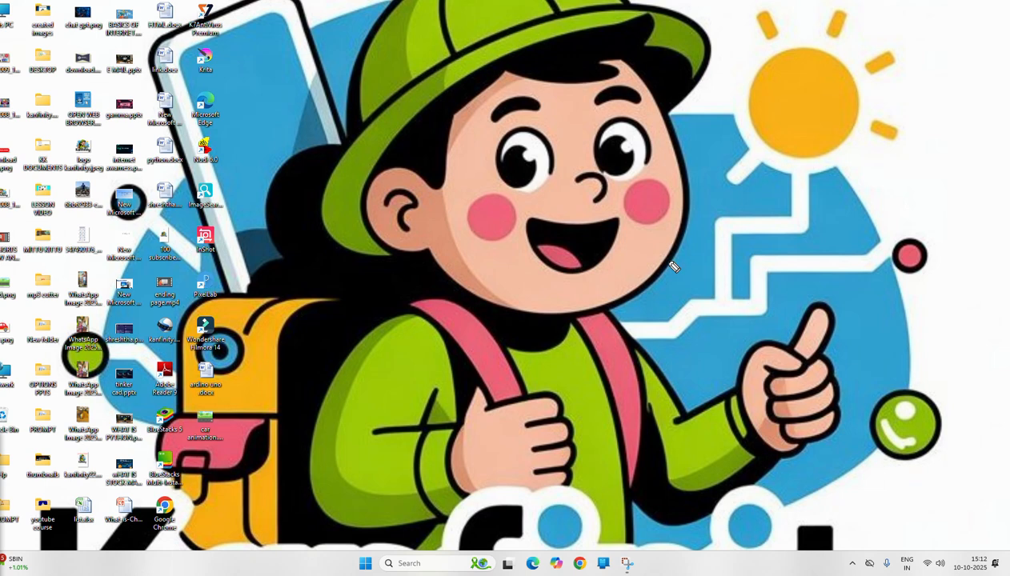
{"action": "left_click", "coordinate": [7, 456]}
Step: Launch Krita from the desktop and start a new document
{"action": "double_click", "coordinate": [206, 59]}
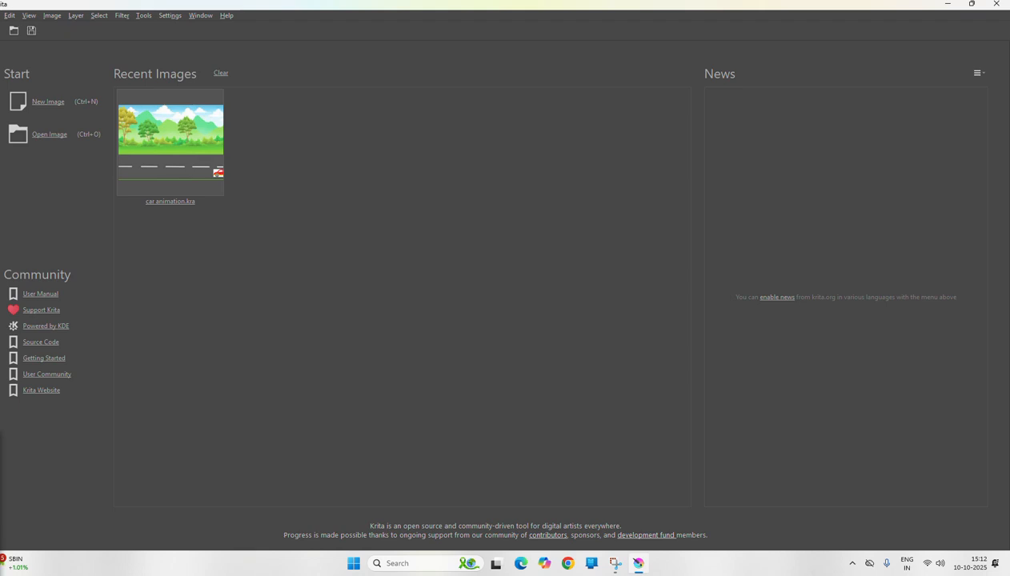
{"action": "left_click", "coordinate": [1, 15]}
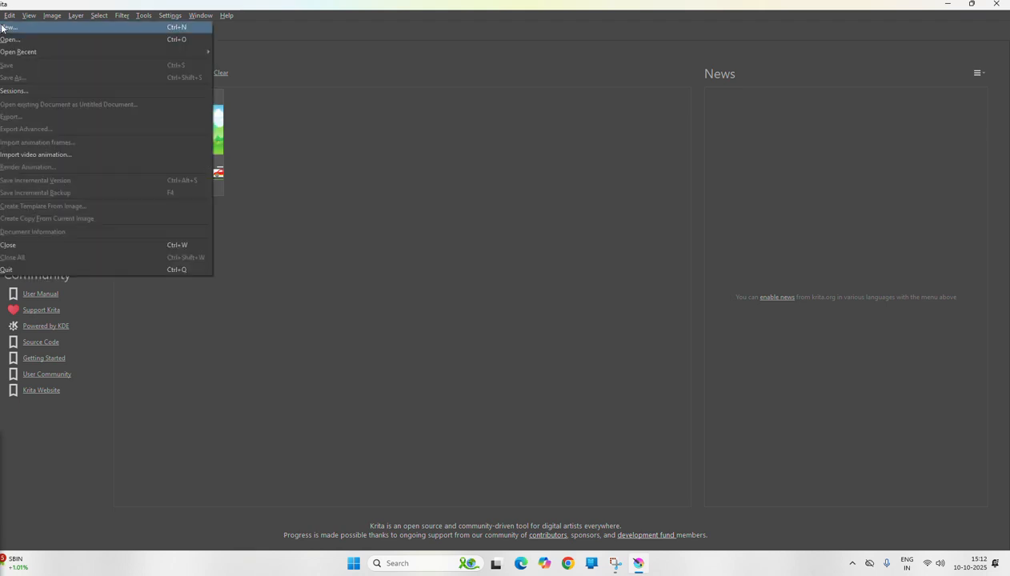
{"action": "left_click", "coordinate": [127, 31]}
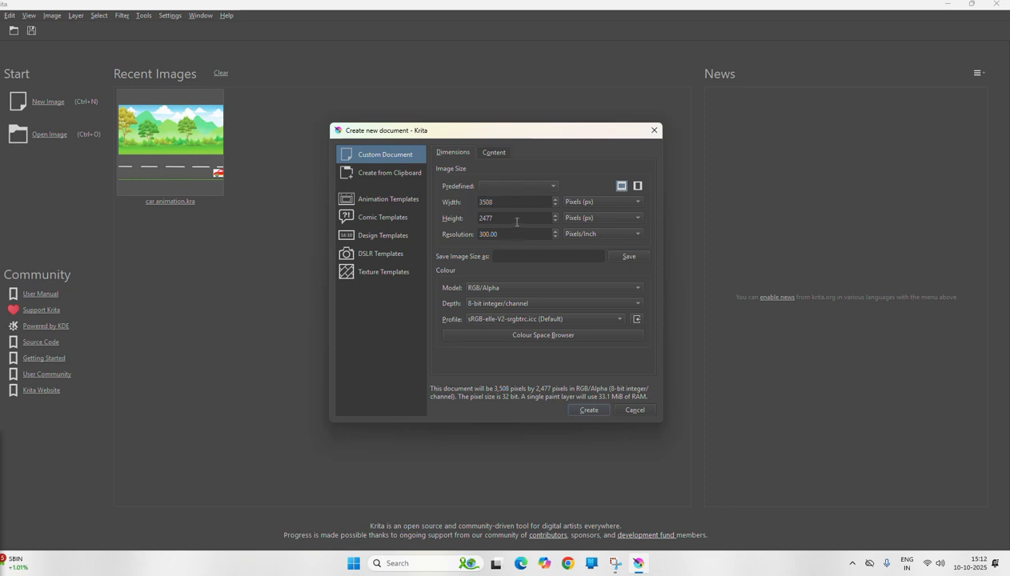
Step: Set the new document's background colour to white (#ffffff) and create the document
{"action": "left_click", "coordinate": [484, 152]}
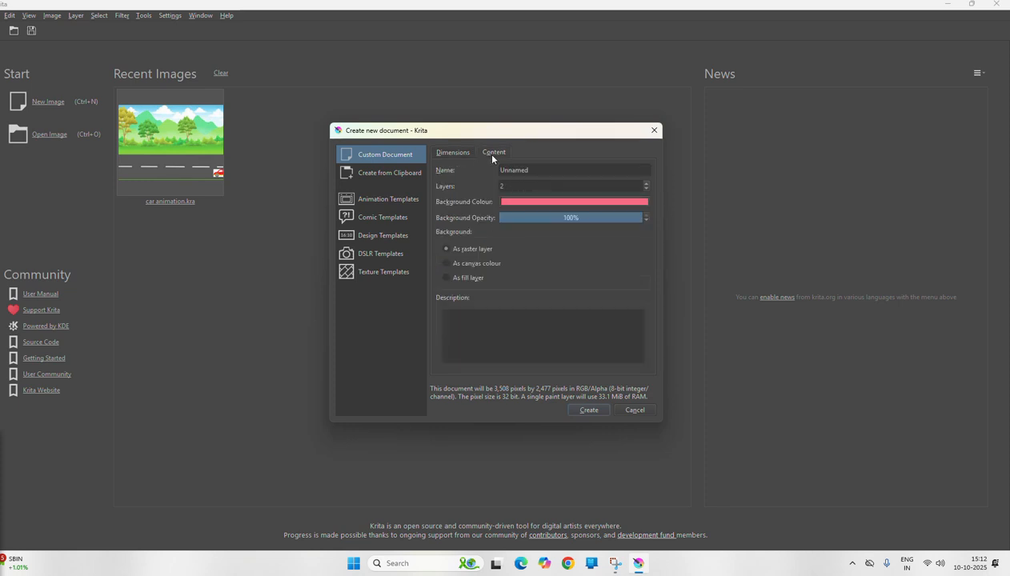
{"action": "left_click", "coordinate": [555, 203]}
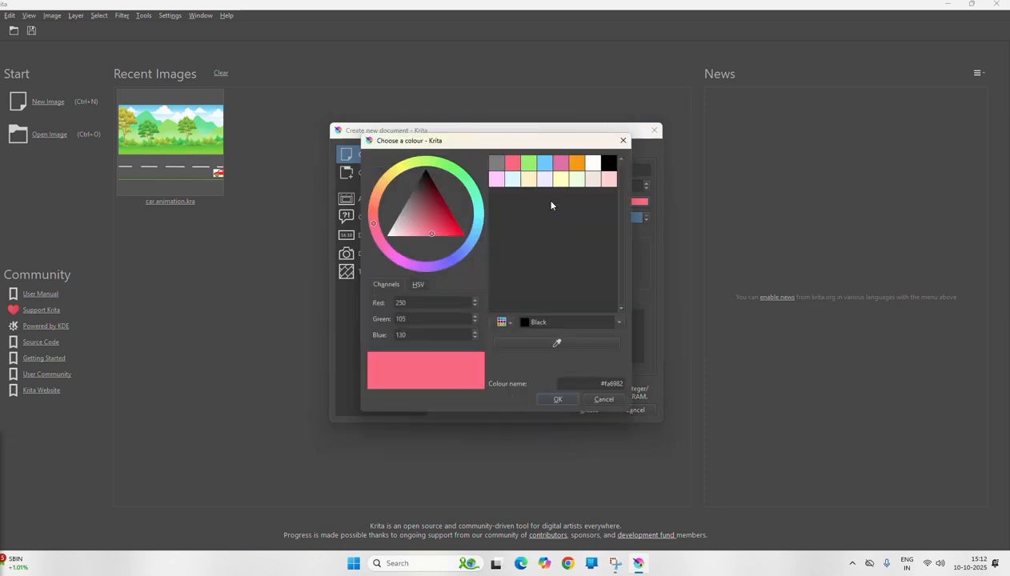
{"action": "left_click", "coordinate": [593, 165]}
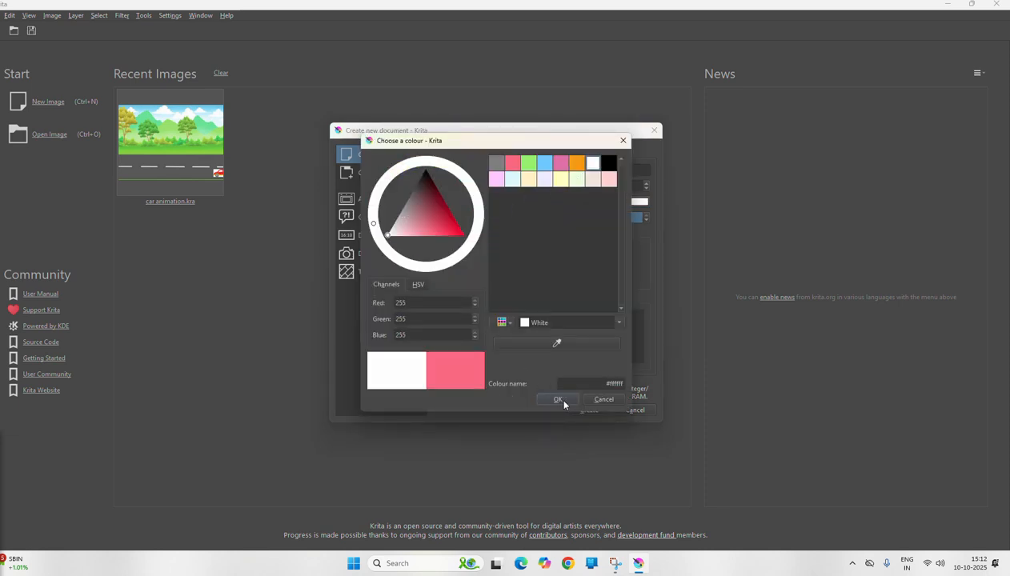
{"action": "left_click", "coordinate": [557, 400]}
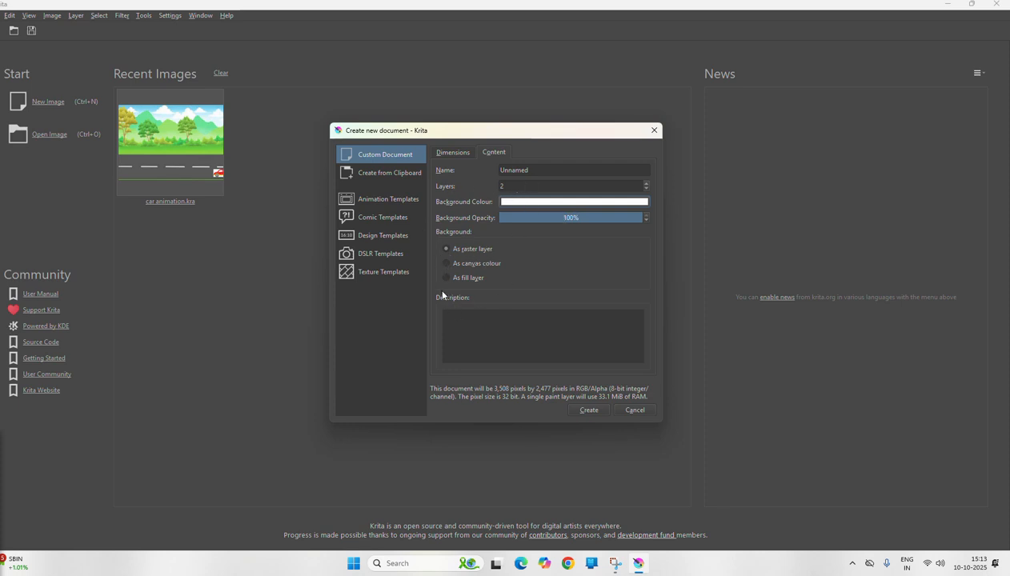
{"action": "left_click", "coordinate": [589, 411]}
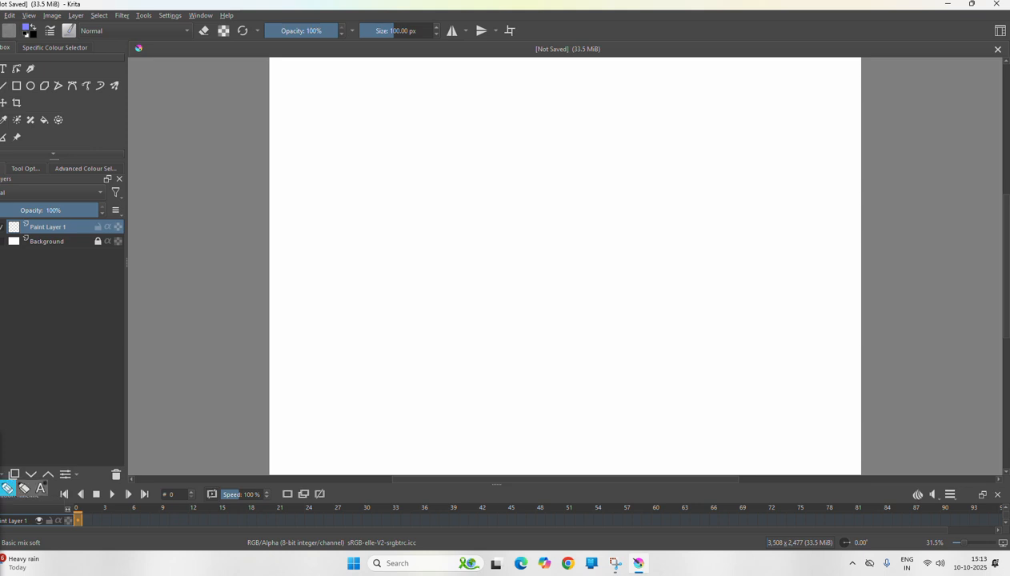
{"action": "mouse_move", "coordinate": [1002, 17]}
{"action": "left_mouse_down"}
{"action": "mouse_move", "coordinate": [988, 21]}
{"action": "mouse_move", "coordinate": [985, 44]}
{"action": "mouse_move", "coordinate": [1007, 44]}
{"action": "mouse_move", "coordinate": [1003, 16]}
{"action": "left_mouse_up"}
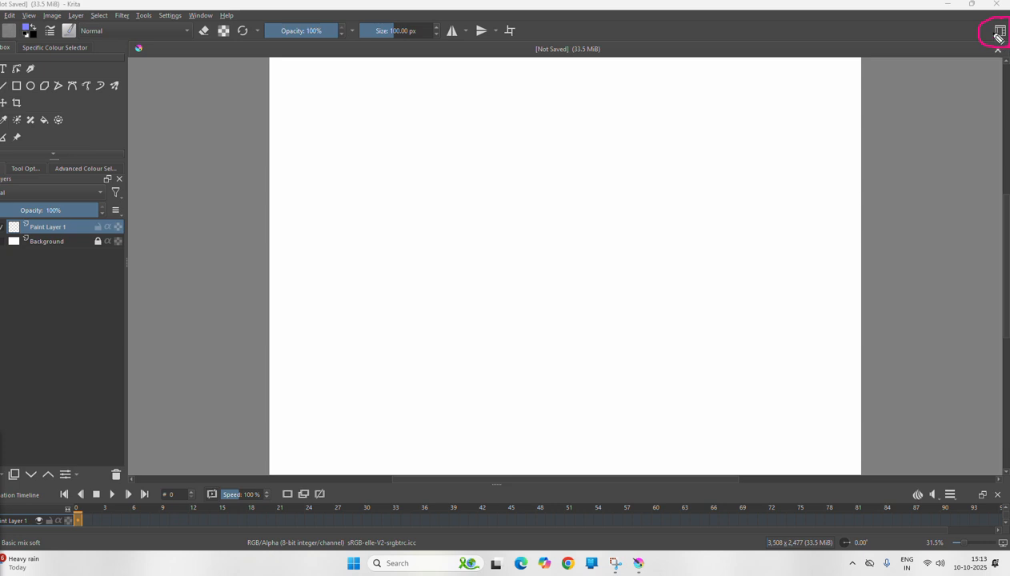
{"action": "mouse_move", "coordinate": [957, 49]}
{"action": "left_mouse_down"}
{"action": "mouse_move", "coordinate": [985, 36]}
{"action": "mouse_move", "coordinate": [983, 45]}
{"action": "left_mouse_up"}
{"action": "left_click", "coordinate": [8, 456]}
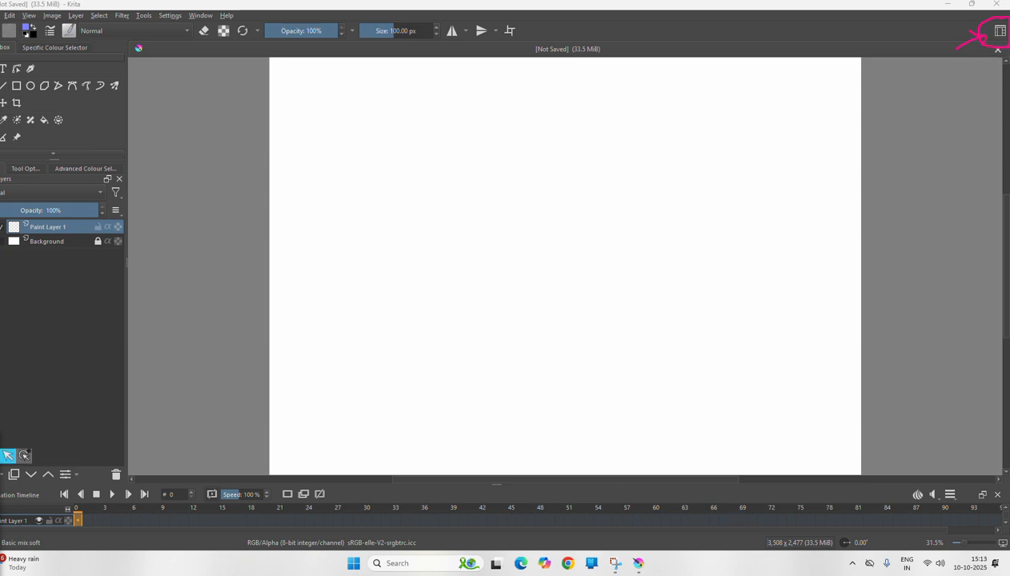
Step: Look through the list of available workspaces, including the Animation workspace, and close it
{"action": "left_click", "coordinate": [998, 33]}
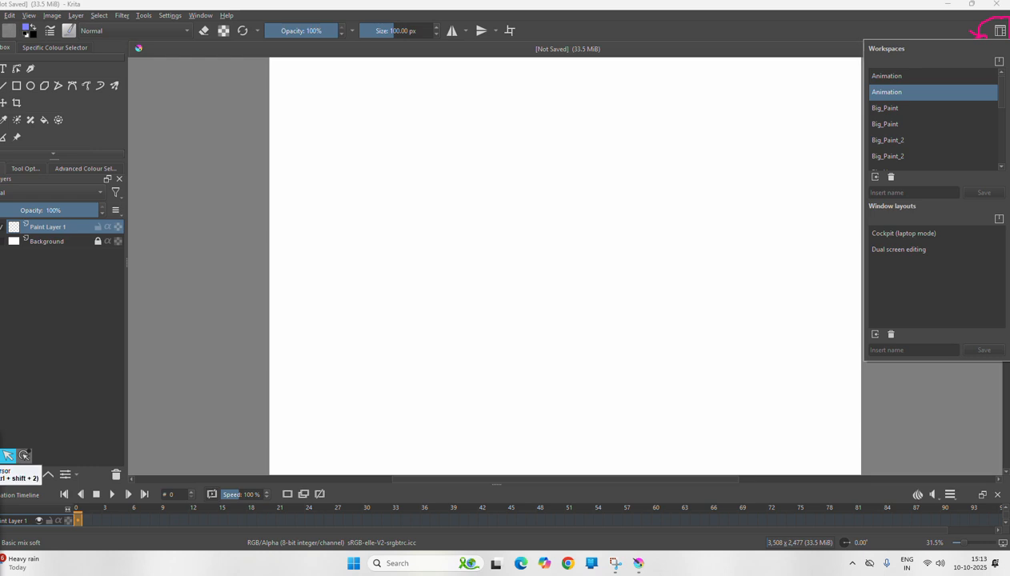
{"action": "left_click", "coordinate": [8, 455]}
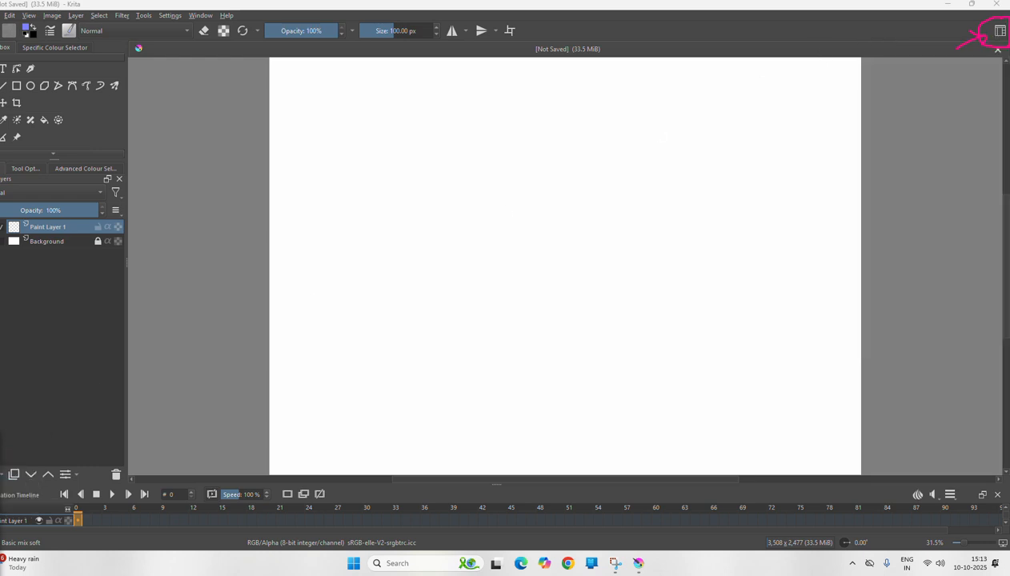
{"action": "left_click", "coordinate": [1000, 30]}
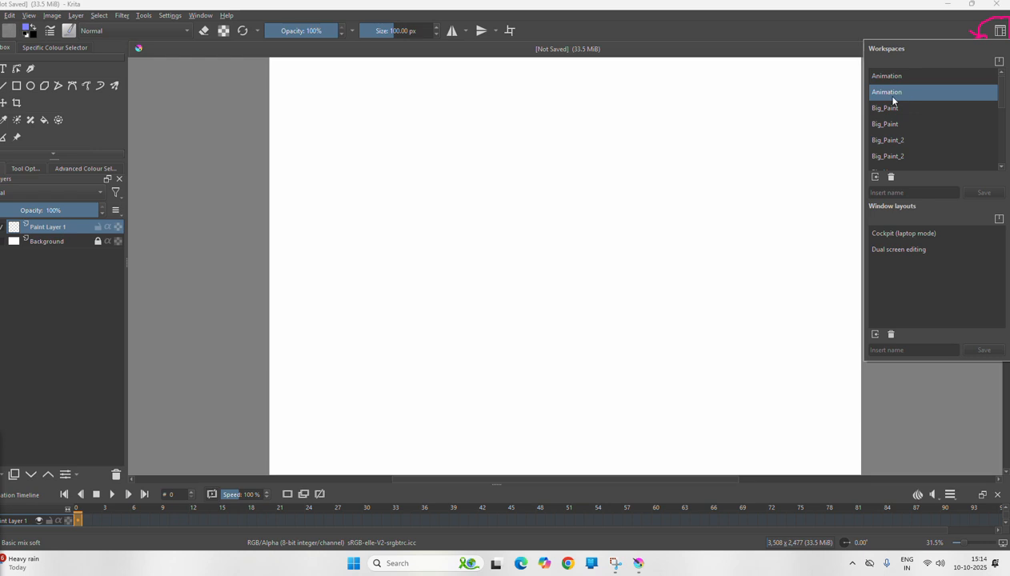
{"action": "left_click", "coordinate": [771, 210]}
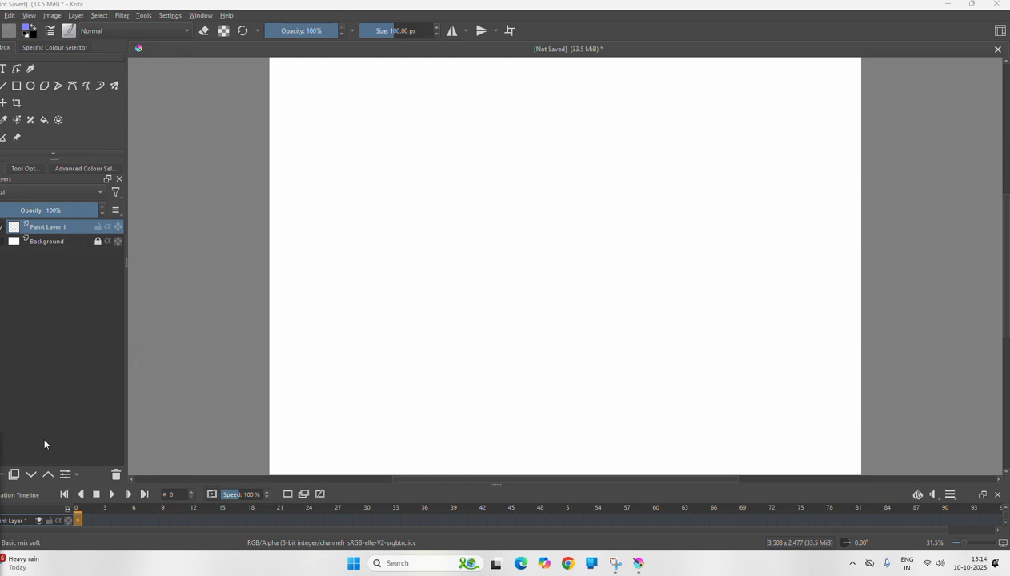
{"action": "mouse_move", "coordinate": [69, 66]}
{"action": "left_mouse_down"}
{"action": "mouse_move", "coordinate": [85, 108]}
{"action": "mouse_move", "coordinate": [74, 132]}
{"action": "left_mouse_up"}
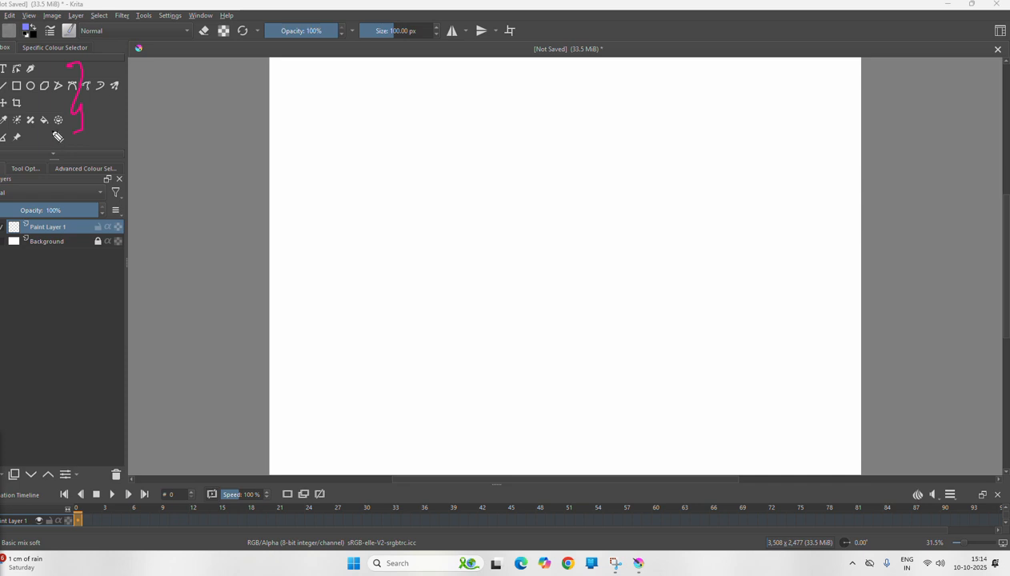
{"action": "mouse_move", "coordinate": [39, 224]}
{"action": "left_mouse_down"}
{"action": "mouse_move", "coordinate": [46, 239]}
{"action": "mouse_move", "coordinate": [93, 212]}
{"action": "left_mouse_up"}
{"action": "left_click", "coordinate": [2, 536]}
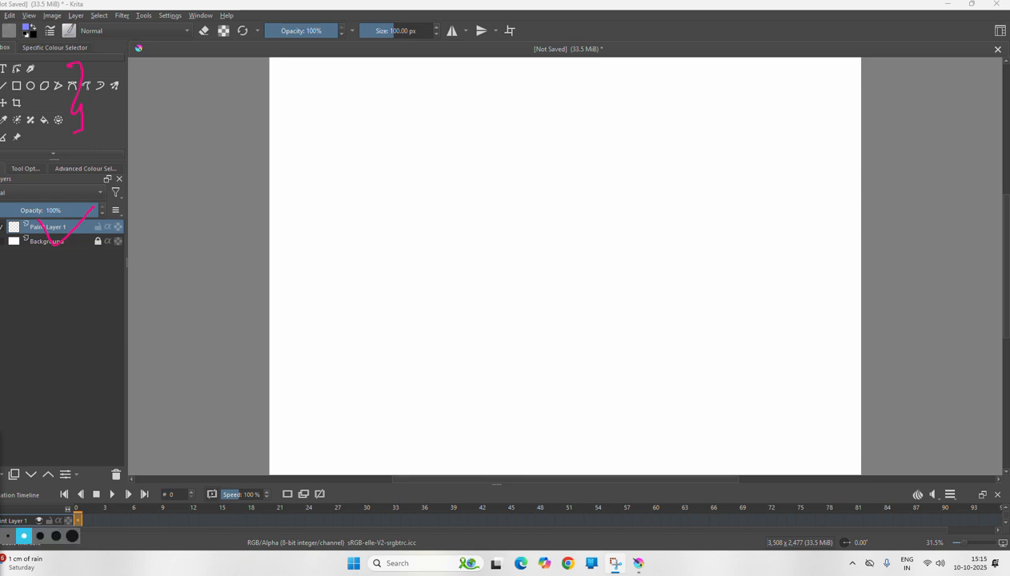
{"action": "left_click", "coordinate": [7, 488]}
{"action": "mouse_move", "coordinate": [83, 503]}
{"action": "left_mouse_down"}
{"action": "mouse_move", "coordinate": [74, 525]}
{"action": "mouse_move", "coordinate": [89, 512]}
{"action": "mouse_move", "coordinate": [82, 509]}
{"action": "left_mouse_up"}
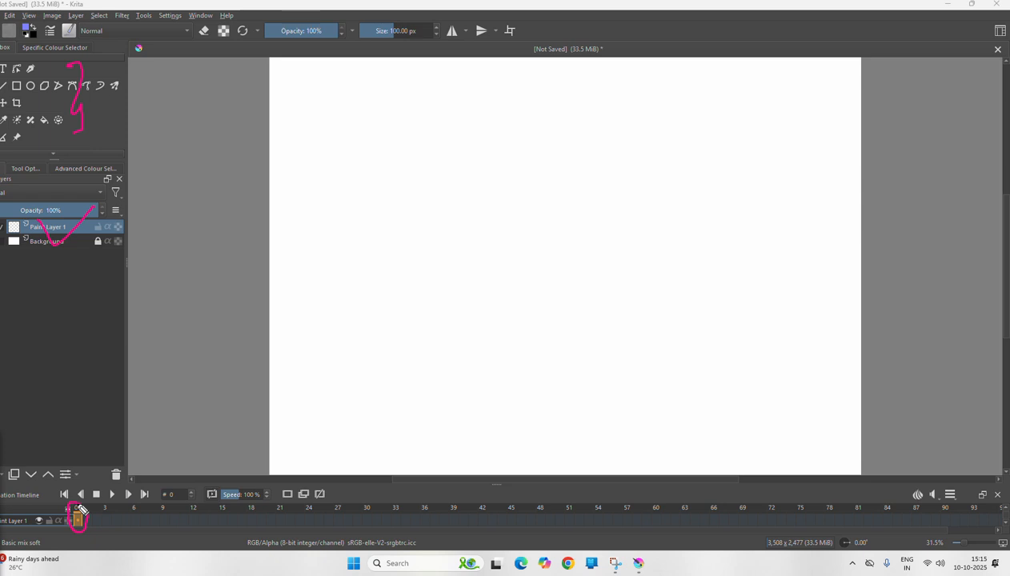
{"action": "left_click_drag", "start_coordinate": [423, 532], "coordinate": [424, 520]}
{"action": "left_click_drag", "start_coordinate": [311, 521], "coordinate": [551, 518]}
{"action": "left_click_drag", "start_coordinate": [516, 506], "coordinate": [549, 526]}
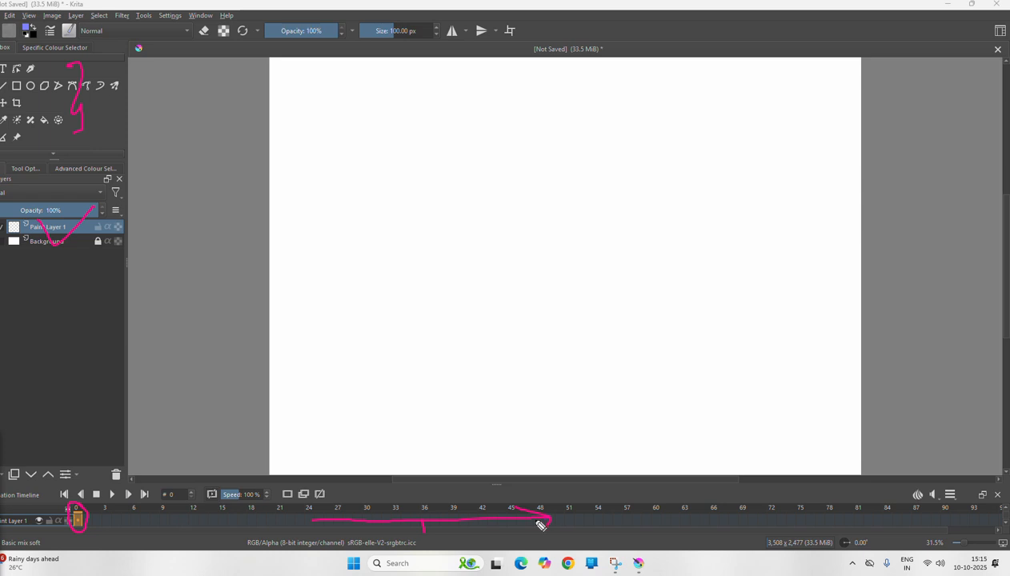
{"action": "mouse_move", "coordinate": [600, 503]}
{"action": "left_mouse_down"}
{"action": "mouse_move", "coordinate": [597, 530]}
{"action": "mouse_move", "coordinate": [627, 506]}
{"action": "mouse_move", "coordinate": [654, 513]}
{"action": "mouse_move", "coordinate": [672, 499]}
{"action": "mouse_move", "coordinate": [686, 512]}
{"action": "left_mouse_up"}
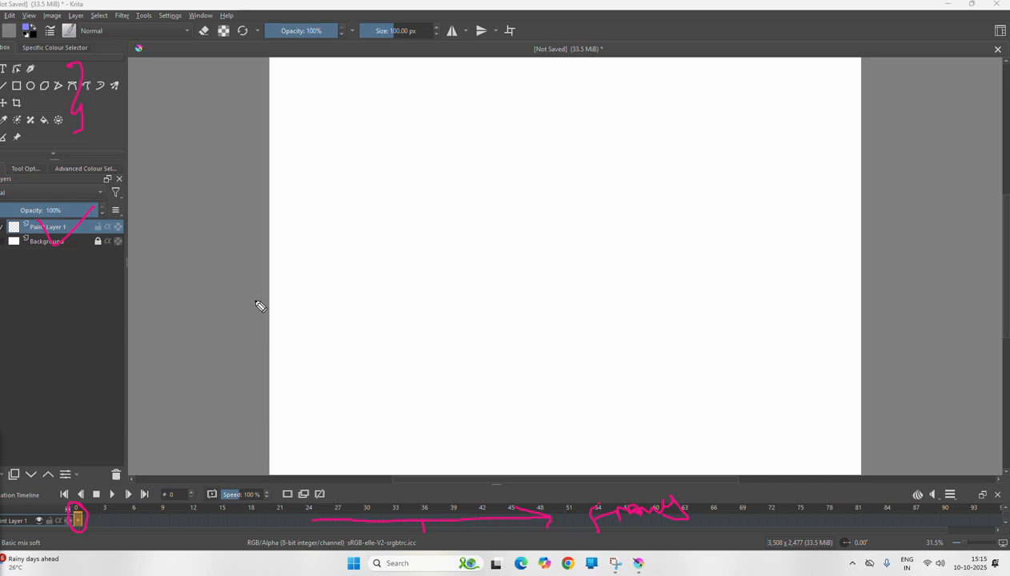
{"action": "left_click_drag", "start_coordinate": [630, 140], "coordinate": [509, 230]}
{"action": "left_click_drag", "start_coordinate": [855, 70], "coordinate": [836, 107]}
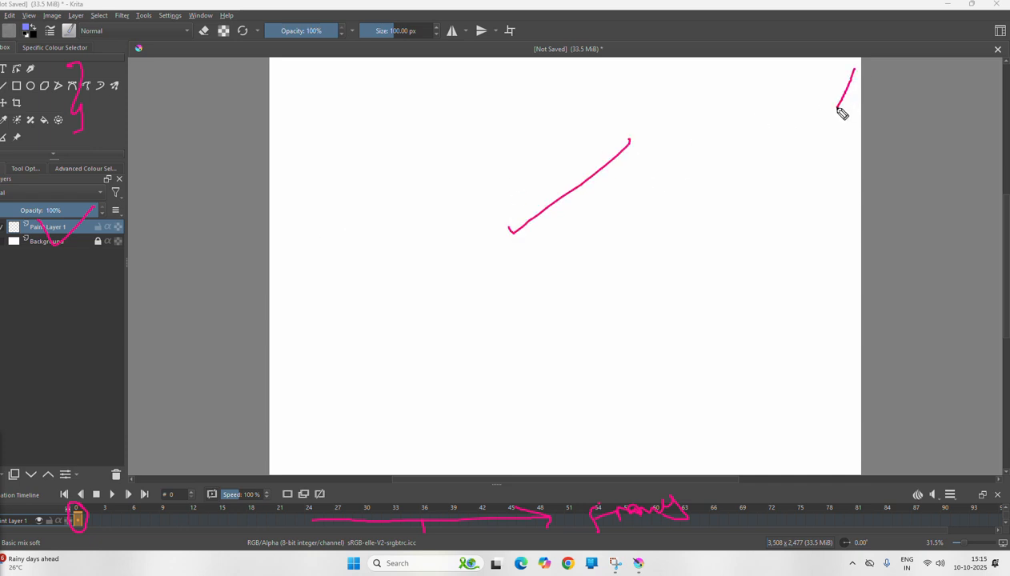
{"action": "mouse_move", "coordinate": [431, 296]}
{"action": "left_mouse_down"}
{"action": "mouse_move", "coordinate": [426, 317]}
{"action": "mouse_move", "coordinate": [440, 300]}
{"action": "mouse_move", "coordinate": [485, 299]}
{"action": "left_mouse_up"}
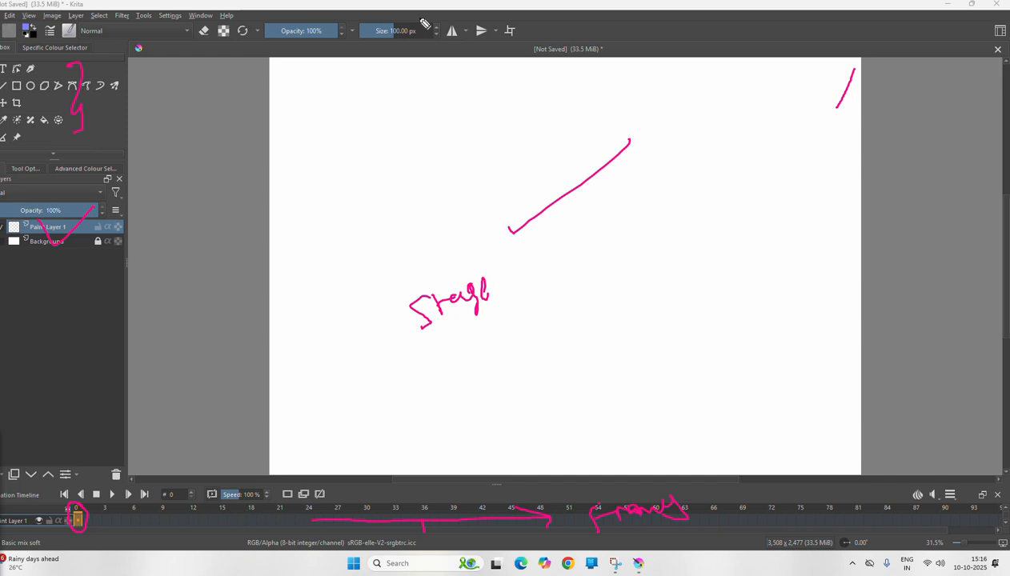
{"action": "left_click", "coordinate": [385, 157]}
{"action": "left_click_drag", "start_coordinate": [385, 157], "coordinate": [387, 196]}
{"action": "left_click", "coordinate": [398, 178]}
{"action": "mouse_move", "coordinate": [430, 155]}
{"action": "left_mouse_down"}
{"action": "mouse_move", "coordinate": [439, 177]}
{"action": "mouse_move", "coordinate": [479, 153]}
{"action": "left_mouse_up"}
{"action": "mouse_move", "coordinate": [398, 212]}
{"action": "left_mouse_down"}
{"action": "mouse_move", "coordinate": [416, 228]}
{"action": "mouse_move", "coordinate": [452, 221]}
{"action": "left_mouse_up"}
{"action": "left_click", "coordinate": [427, 218]}
{"action": "left_click", "coordinate": [447, 205]}
{"action": "mouse_move", "coordinate": [442, 194]}
{"action": "left_mouse_down"}
{"action": "mouse_move", "coordinate": [469, 212]}
{"action": "mouse_move", "coordinate": [508, 192]}
{"action": "left_mouse_up"}
{"action": "mouse_move", "coordinate": [496, 152]}
{"action": "left_mouse_down"}
{"action": "mouse_move", "coordinate": [548, 141]}
{"action": "mouse_move", "coordinate": [571, 169]}
{"action": "mouse_move", "coordinate": [565, 177]}
{"action": "left_mouse_up"}
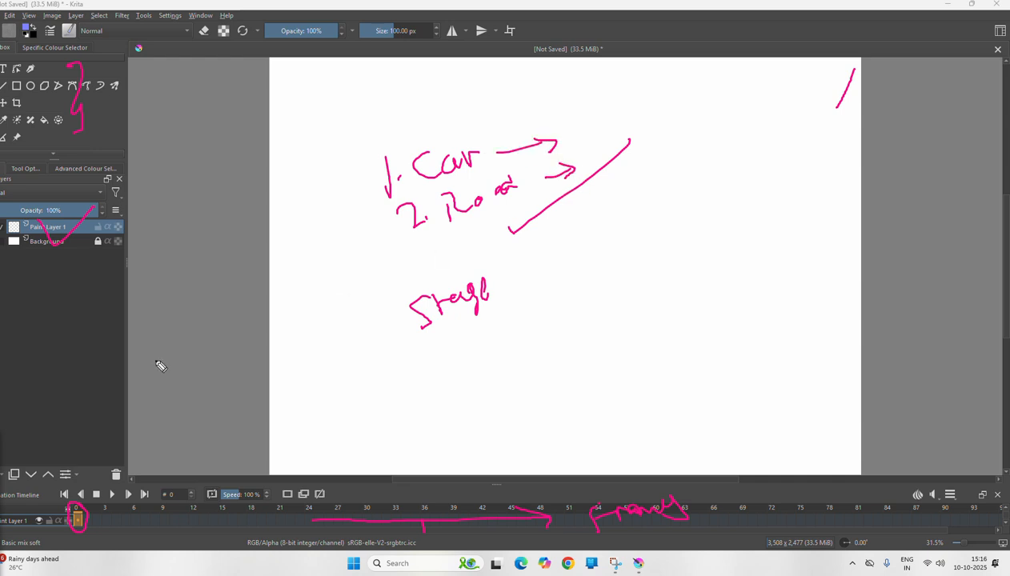
{"action": "key", "text": "Escape"}
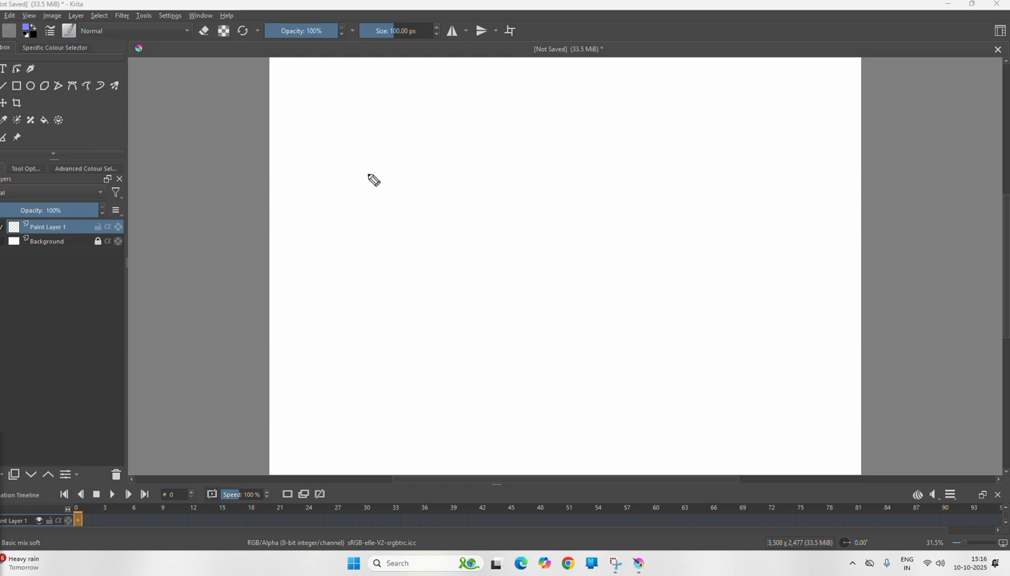
{"action": "mouse_move", "coordinate": [391, 215]}
{"action": "left_mouse_down"}
{"action": "mouse_move", "coordinate": [374, 179]}
{"action": "mouse_move", "coordinate": [408, 197]}
{"action": "mouse_move", "coordinate": [433, 185]}
{"action": "mouse_move", "coordinate": [425, 169]}
{"action": "mouse_move", "coordinate": [439, 181]}
{"action": "mouse_move", "coordinate": [478, 192]}
{"action": "left_mouse_up"}
{"action": "mouse_move", "coordinate": [519, 154]}
{"action": "left_mouse_down"}
{"action": "mouse_move", "coordinate": [532, 166]}
{"action": "mouse_move", "coordinate": [543, 155]}
{"action": "left_mouse_up"}
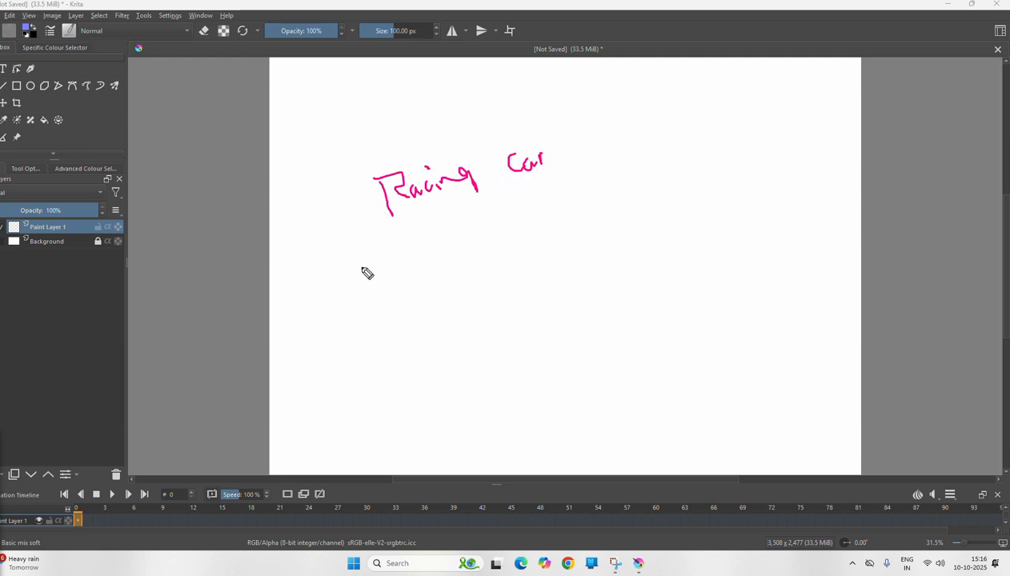
{"action": "mouse_move", "coordinate": [367, 260]}
{"action": "left_mouse_down"}
{"action": "mouse_move", "coordinate": [370, 278]}
{"action": "mouse_move", "coordinate": [417, 277]}
{"action": "mouse_move", "coordinate": [442, 263]}
{"action": "mouse_move", "coordinate": [426, 274]}
{"action": "mouse_move", "coordinate": [478, 269]}
{"action": "mouse_move", "coordinate": [491, 254]}
{"action": "mouse_move", "coordinate": [525, 250]}
{"action": "mouse_move", "coordinate": [588, 200]}
{"action": "mouse_move", "coordinate": [640, 201]}
{"action": "mouse_move", "coordinate": [664, 177]}
{"action": "mouse_move", "coordinate": [669, 186]}
{"action": "left_mouse_up"}
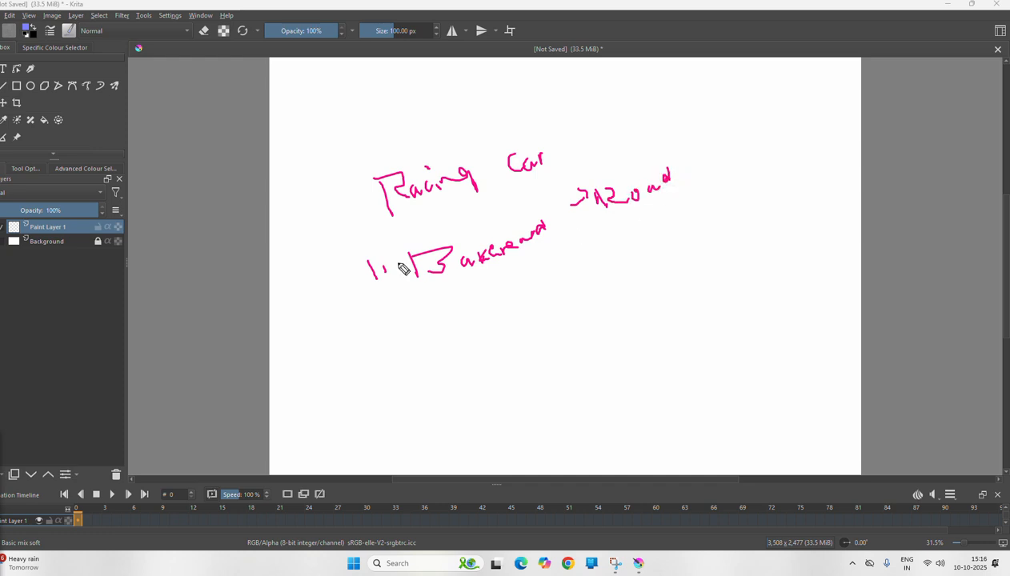
{"action": "left_click_drag", "start_coordinate": [401, 321], "coordinate": [415, 337]}
{"action": "left_click", "coordinate": [424, 333]}
{"action": "mouse_move", "coordinate": [469, 308]}
{"action": "left_mouse_down"}
{"action": "mouse_move", "coordinate": [472, 331]}
{"action": "mouse_move", "coordinate": [484, 309]}
{"action": "mouse_move", "coordinate": [496, 320]}
{"action": "mouse_move", "coordinate": [482, 308]}
{"action": "mouse_move", "coordinate": [512, 307]}
{"action": "left_mouse_up"}
{"action": "left_click", "coordinate": [518, 314]}
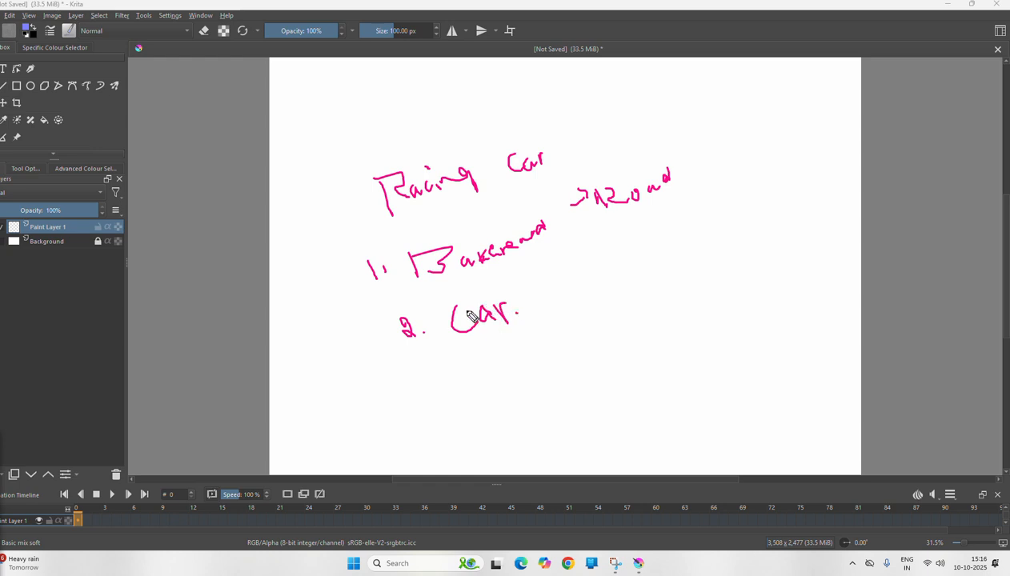
{"action": "left_click_drag", "start_coordinate": [670, 150], "coordinate": [695, 224]}
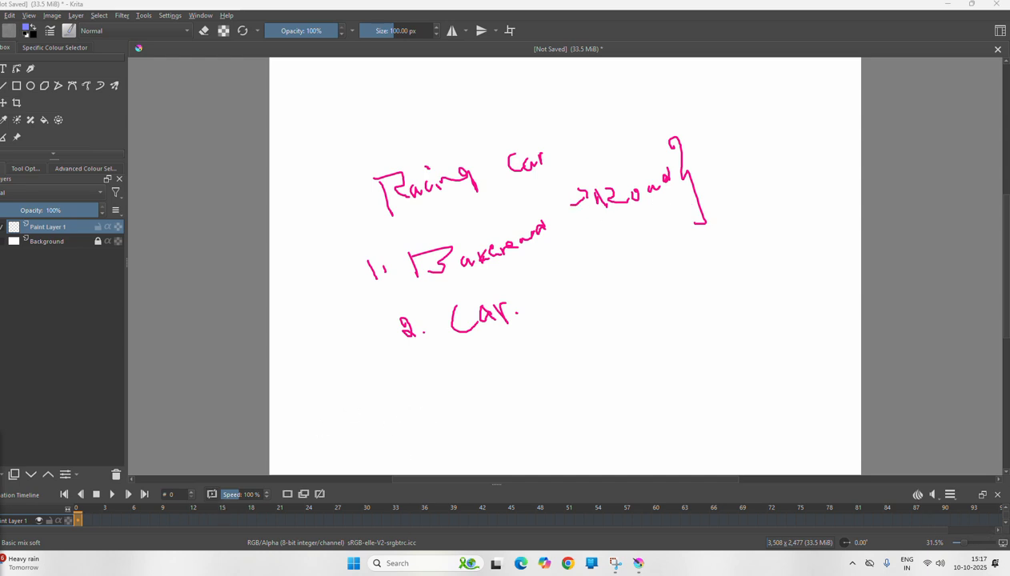
{"action": "key", "text": "Delete"}
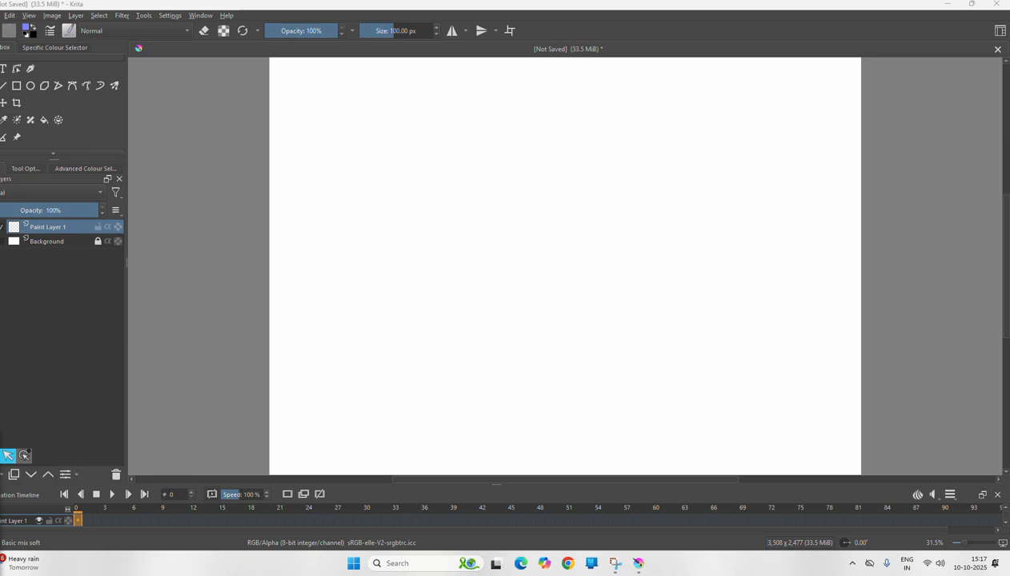
Step: Import road.png from the Desktop as a new layer directly above the white Background layer
{"action": "left_click", "coordinate": [41, 237]}
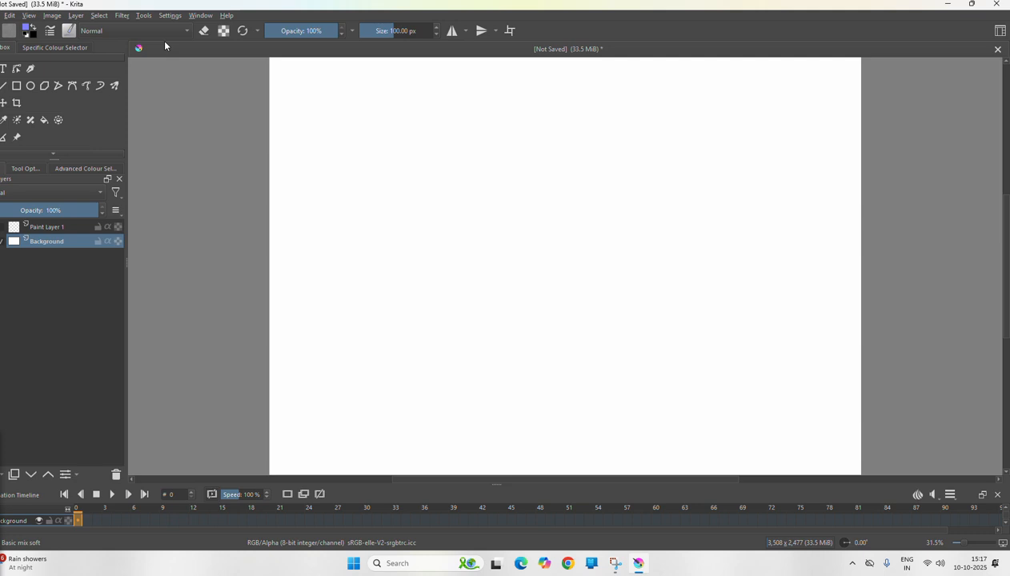
{"action": "left_click", "coordinate": [76, 16]}
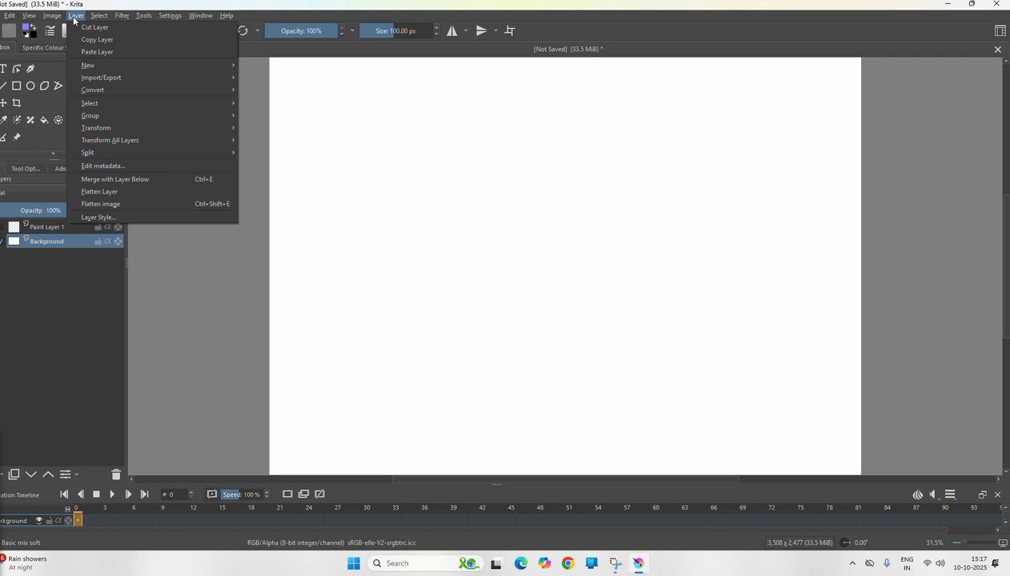
{"action": "mouse_move", "coordinate": [88, 95]}
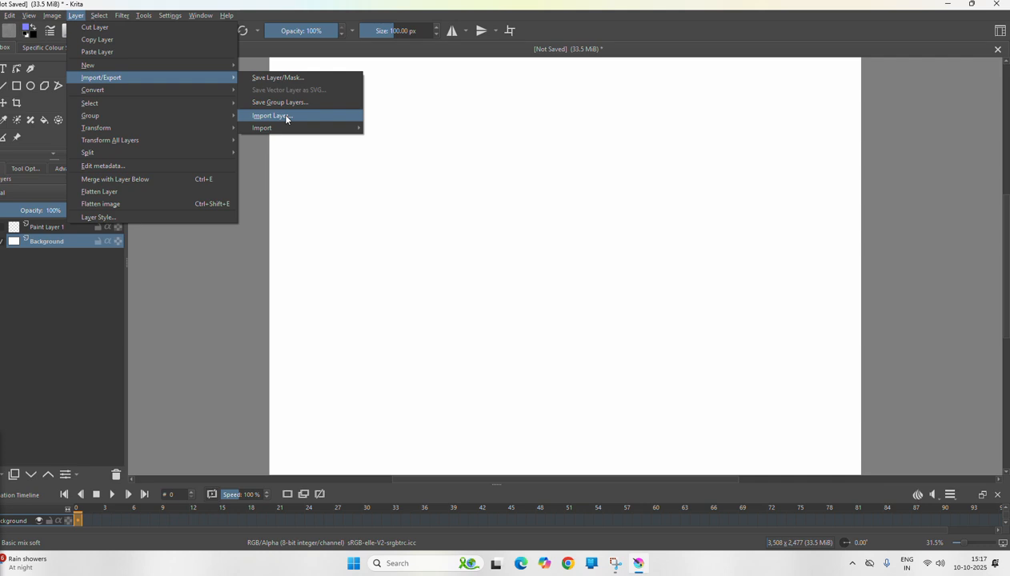
{"action": "left_click", "coordinate": [285, 116]}
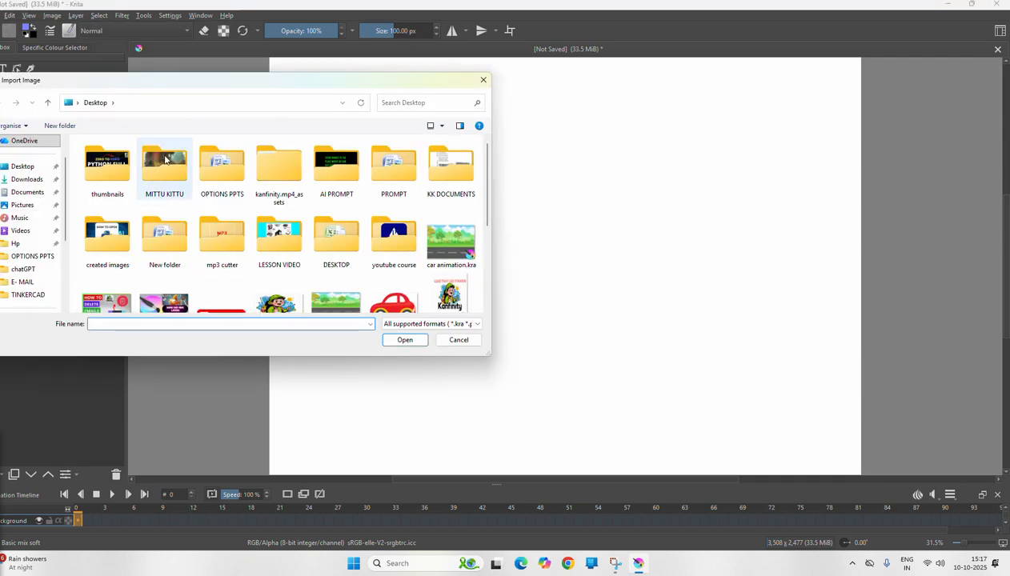
{"action": "scroll", "coordinate": [217, 185], "scroll_direction": "down", "scroll_amount": 1}
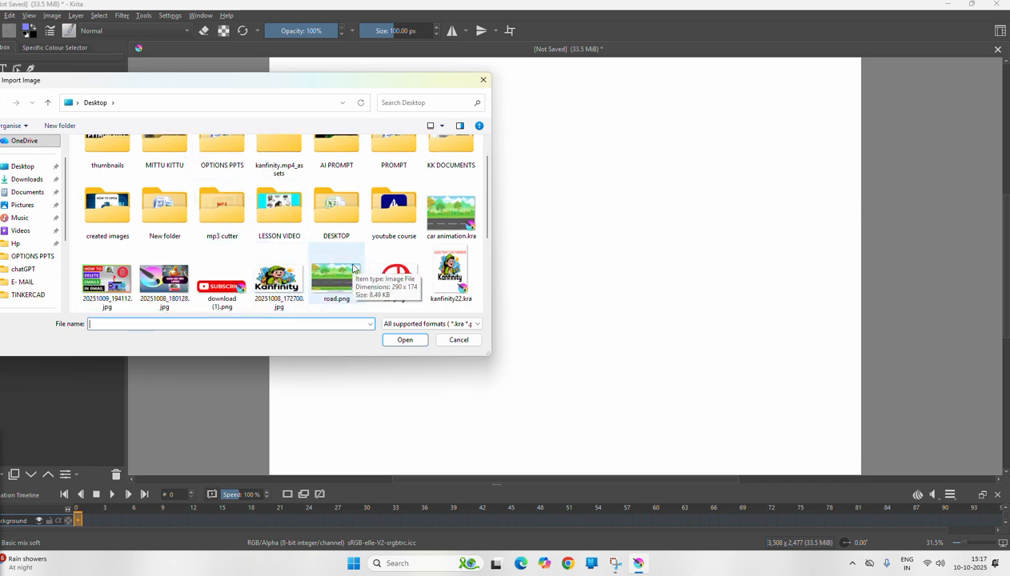
{"action": "scroll", "coordinate": [344, 270], "scroll_direction": "down", "scroll_amount": 2}
{"action": "scroll", "coordinate": [330, 248], "scroll_direction": "up", "scroll_amount": 1}
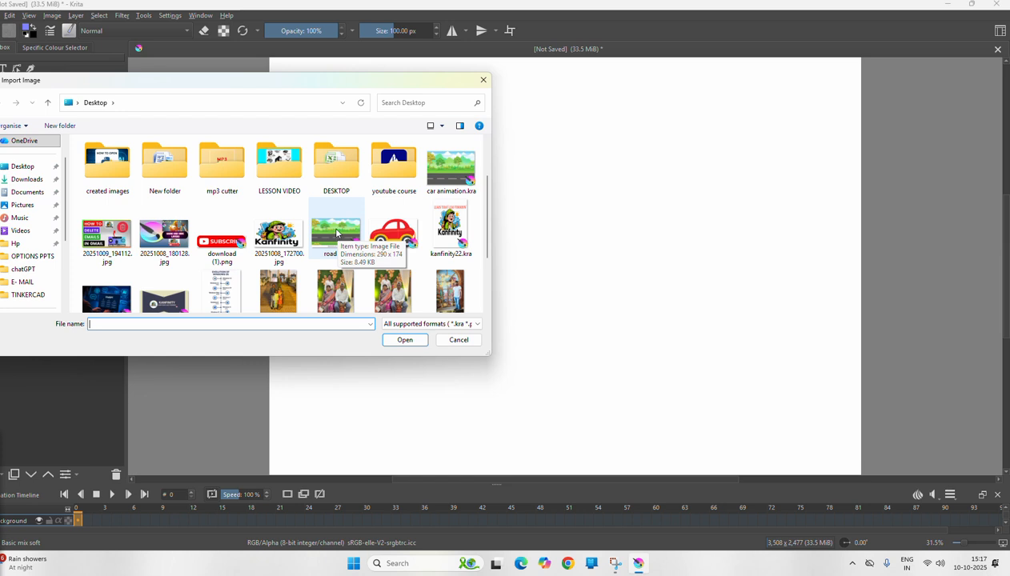
{"action": "double_click", "coordinate": [336, 233]}
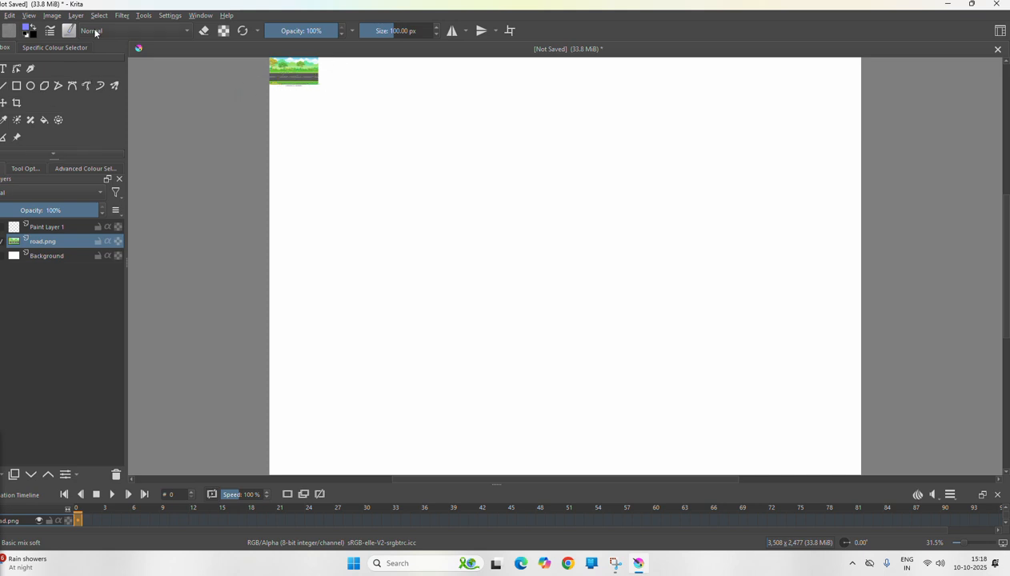
Step: Scale the road image up to fill the canvas and rename its layer "background"
{"action": "key", "text": "ctrl+t"}
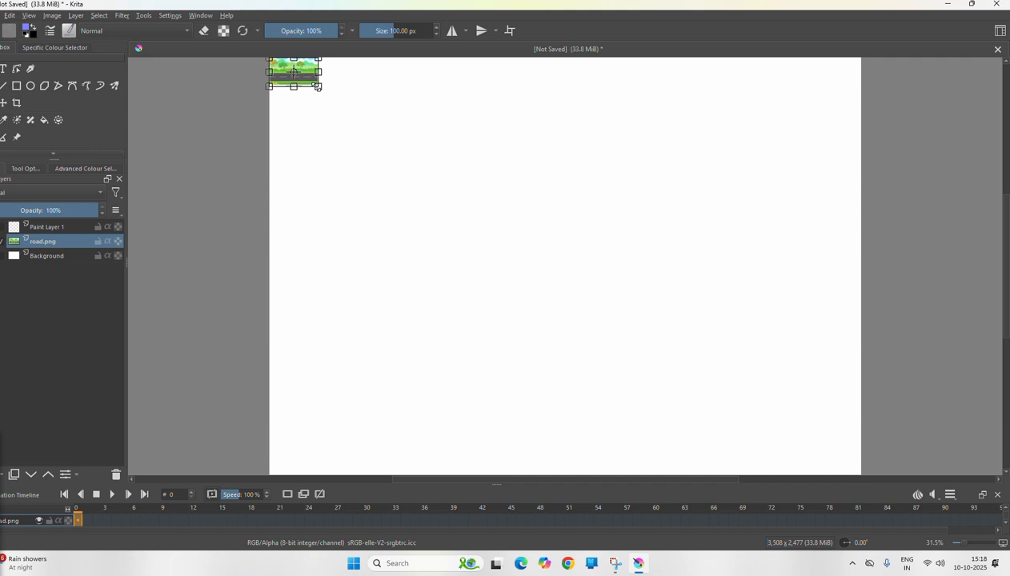
{"action": "left_click_drag", "start_coordinate": [320, 86], "coordinate": [861, 523]}
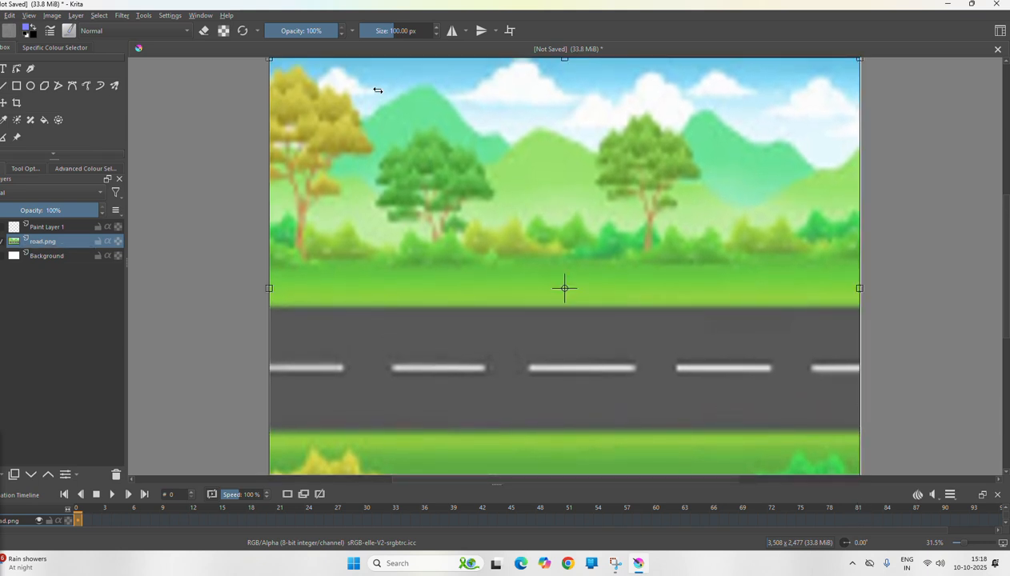
{"action": "double_click", "coordinate": [55, 239]}
{"action": "key", "text": "BackSpace"}
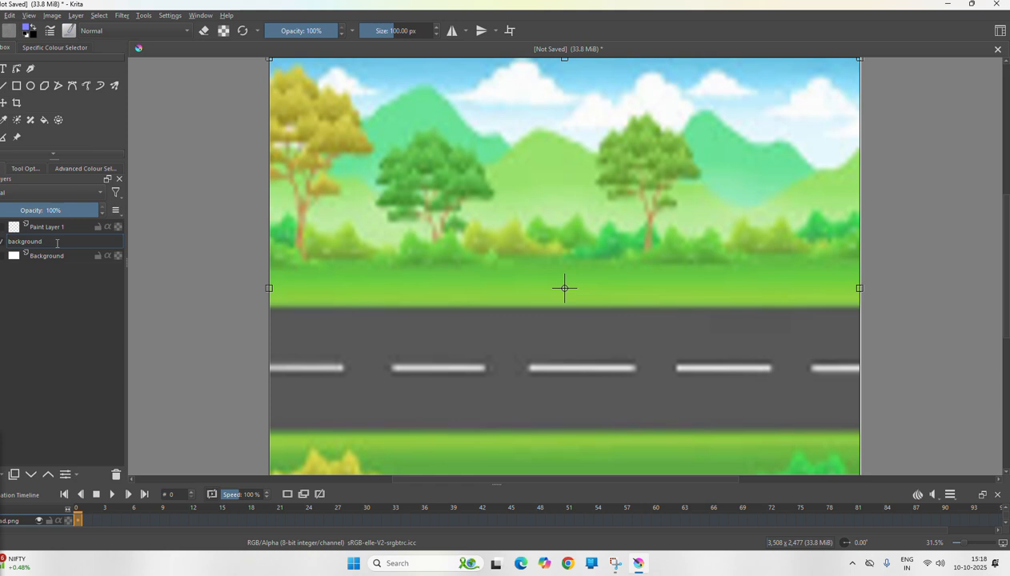
{"action": "key", "text": "Return"}
Step: Remove the original white Background layer beneath the road layer
{"action": "left_click", "coordinate": [60, 254]}
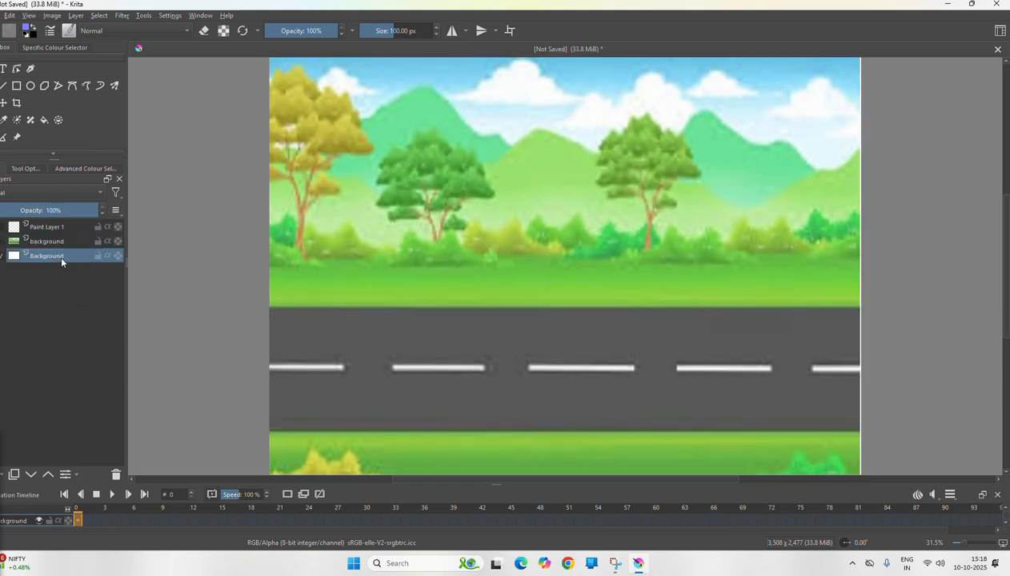
{"action": "right_click", "coordinate": [68, 255]}
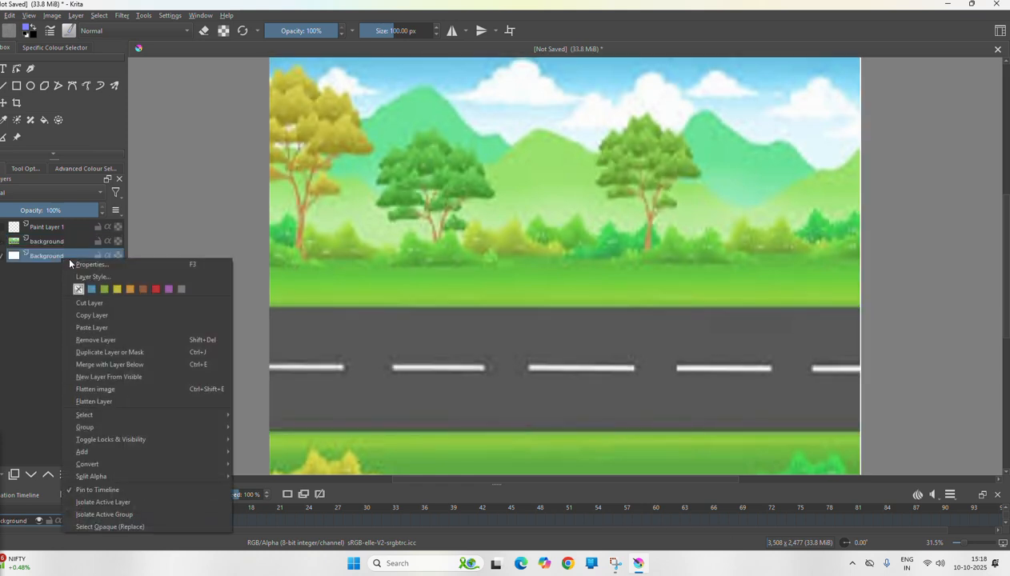
{"action": "left_click", "coordinate": [97, 340]}
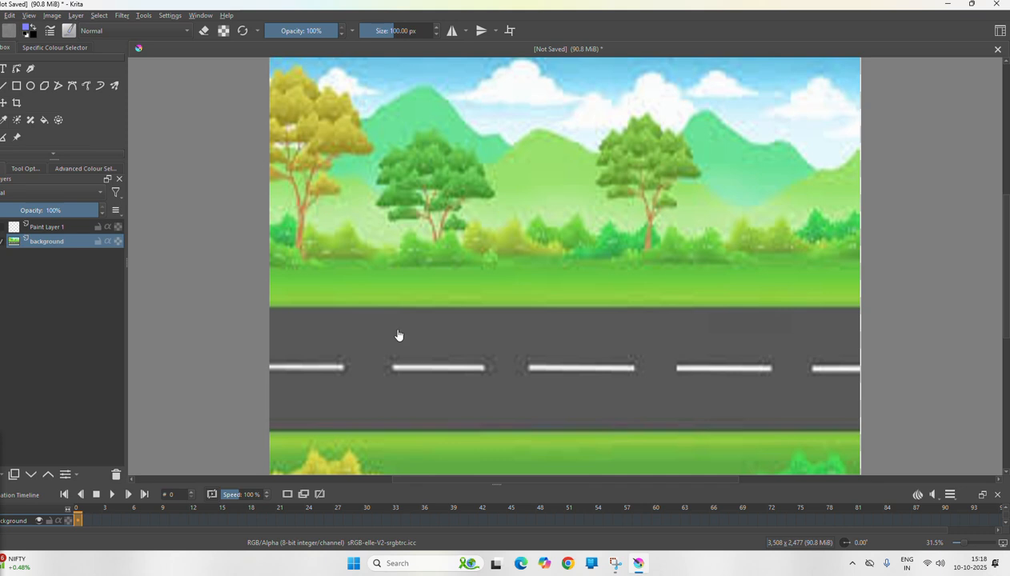
Step: Import car.png from the Desktop as a new layer above Paint Layer 1
{"action": "left_click", "coordinate": [44, 230]}
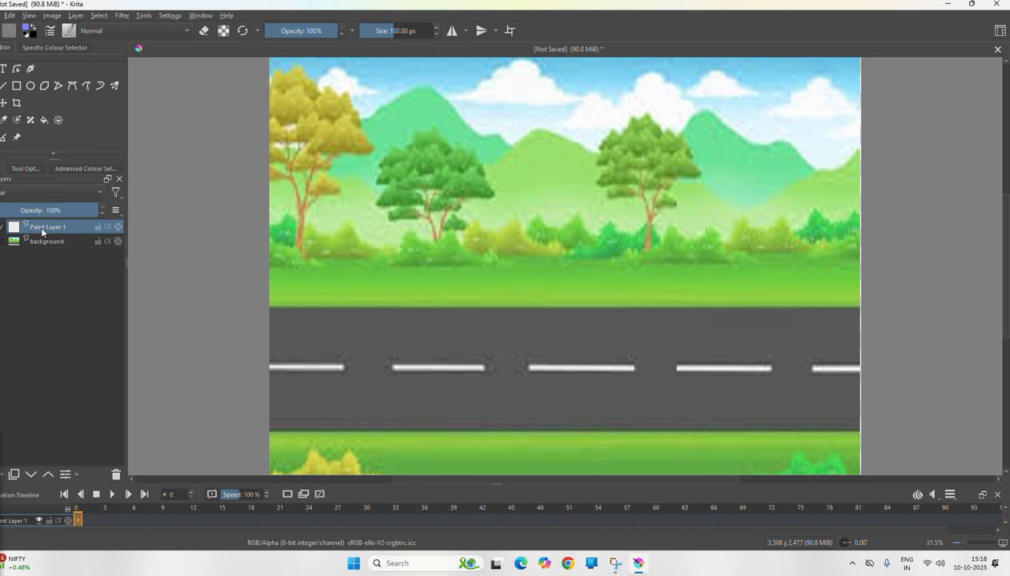
{"action": "left_click", "coordinate": [76, 16]}
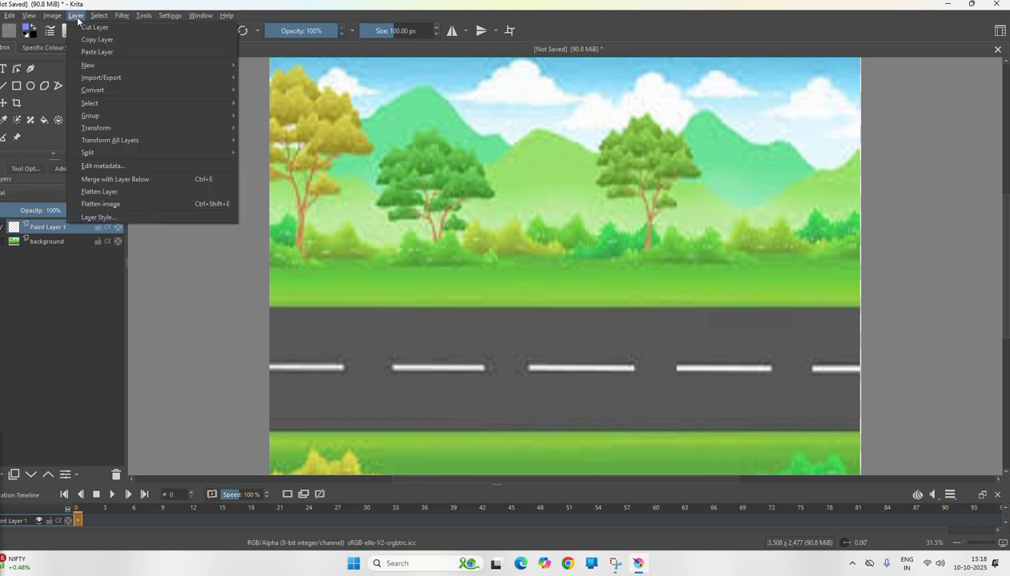
{"action": "mouse_move", "coordinate": [100, 105]}
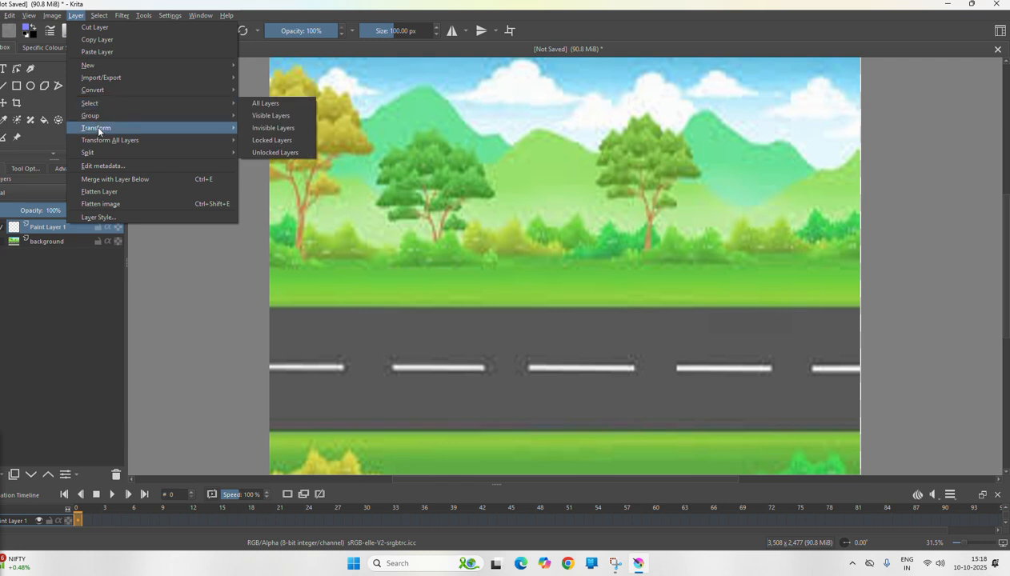
{"action": "mouse_move", "coordinate": [126, 79]}
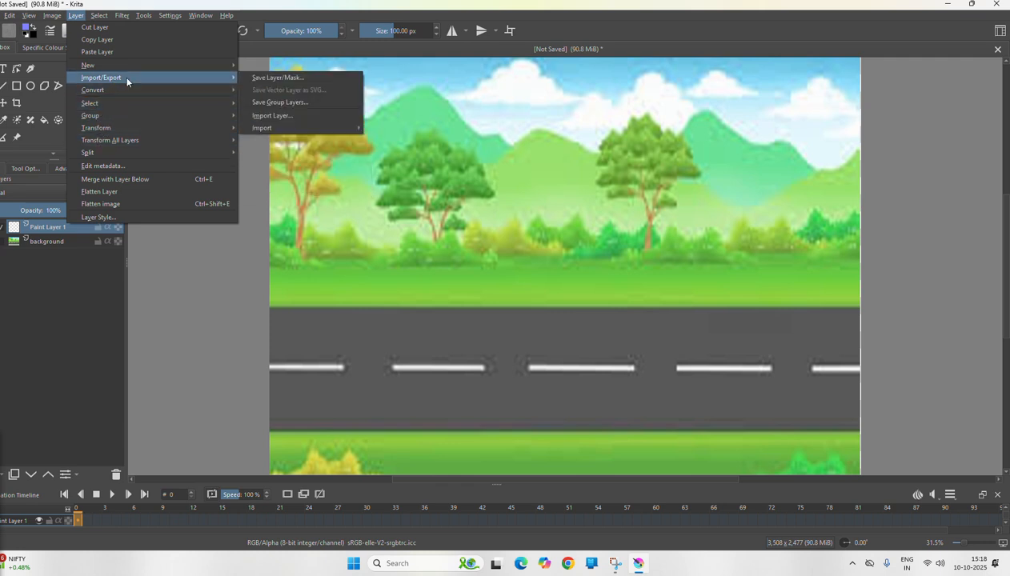
{"action": "left_click", "coordinate": [276, 116]}
{"action": "scroll", "coordinate": [365, 261], "scroll_direction": "down", "scroll_amount": 1}
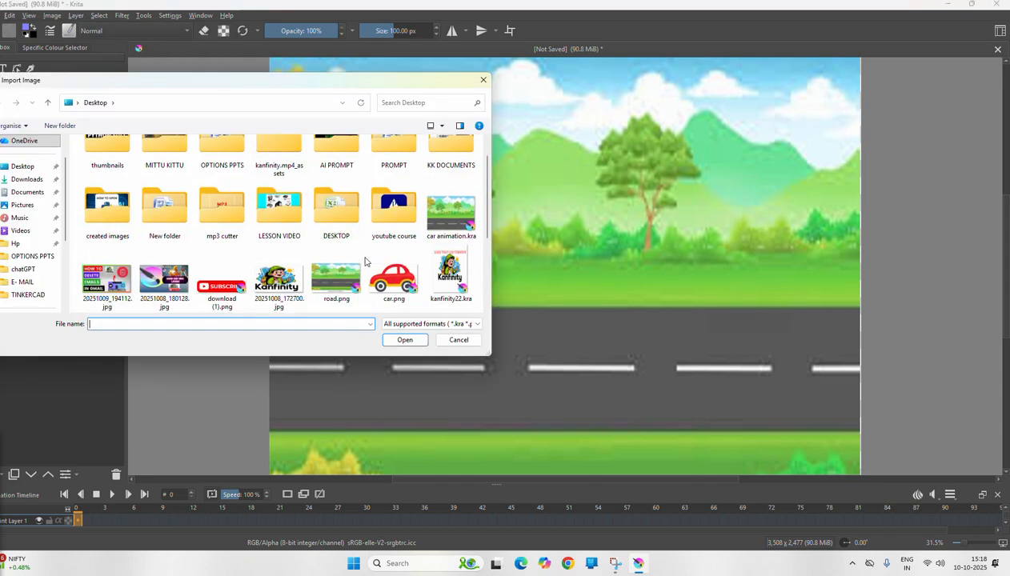
{"action": "left_click", "coordinate": [393, 278]}
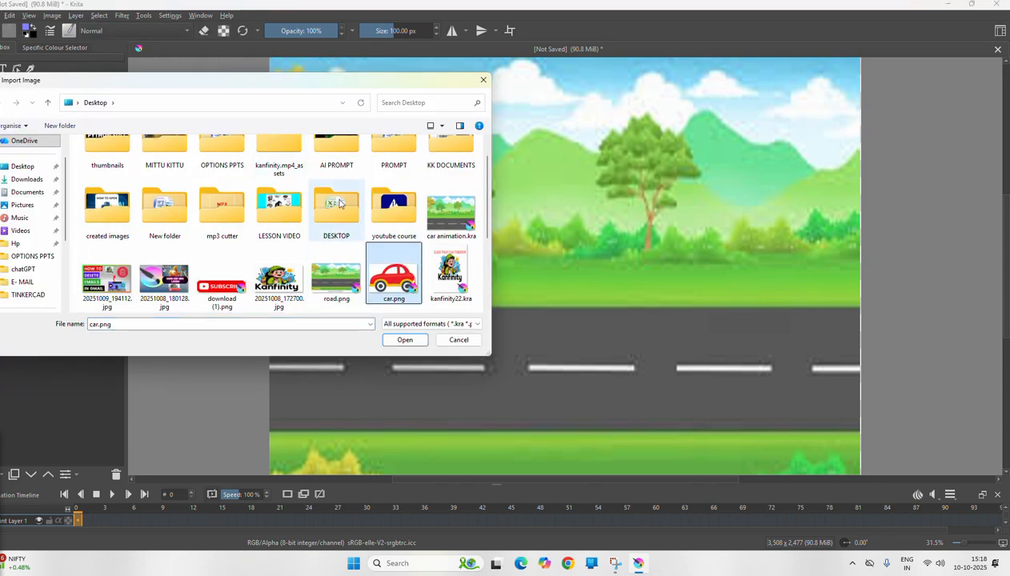
{"action": "left_click", "coordinate": [416, 343]}
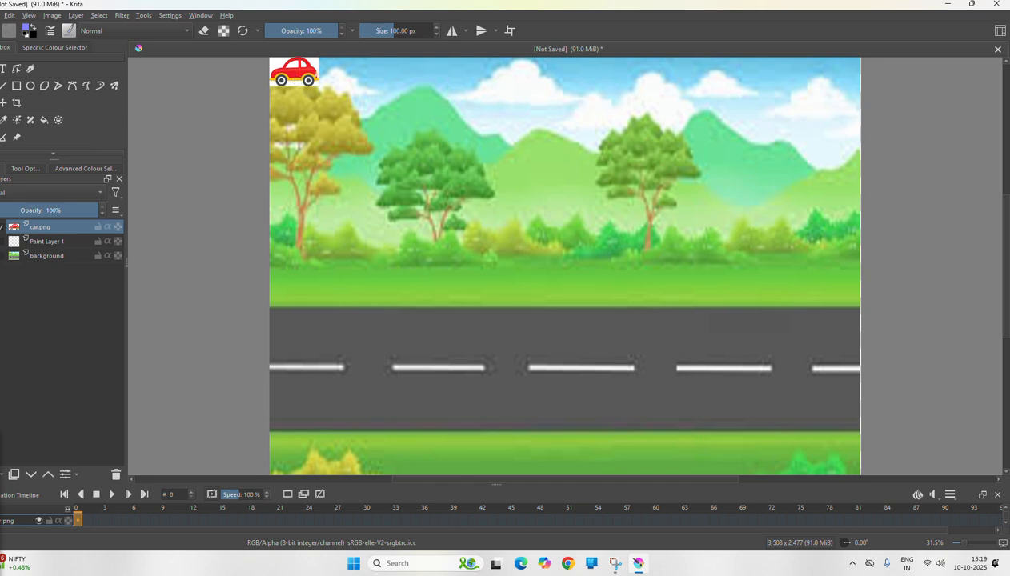
Step: Enlarge the car slightly, place it at the right end of the road's lower lane, and remove Paint Layer 1
{"action": "left_click", "coordinate": [1, 106]}
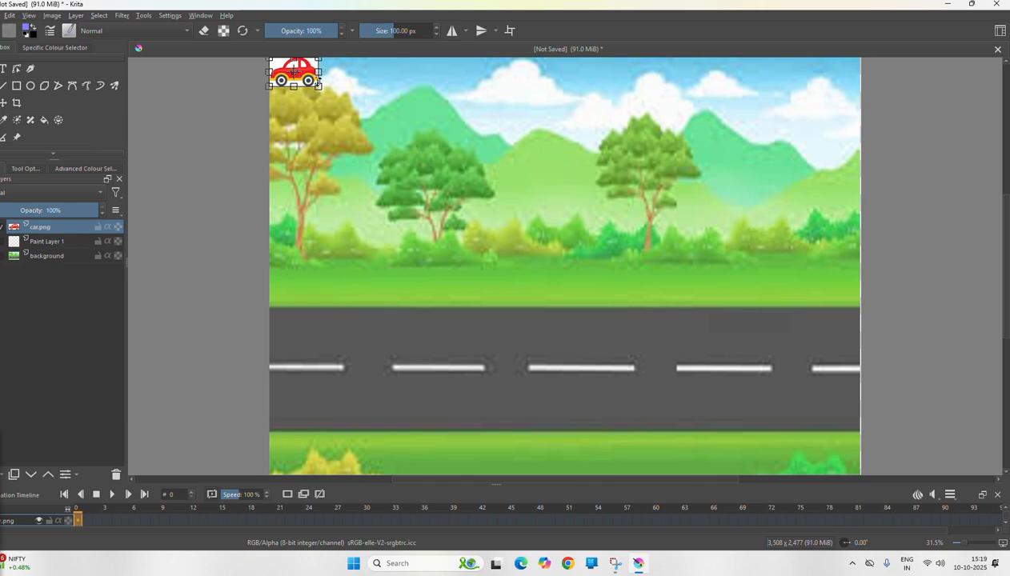
{"action": "left_click_drag", "start_coordinate": [319, 86], "coordinate": [837, 387]}
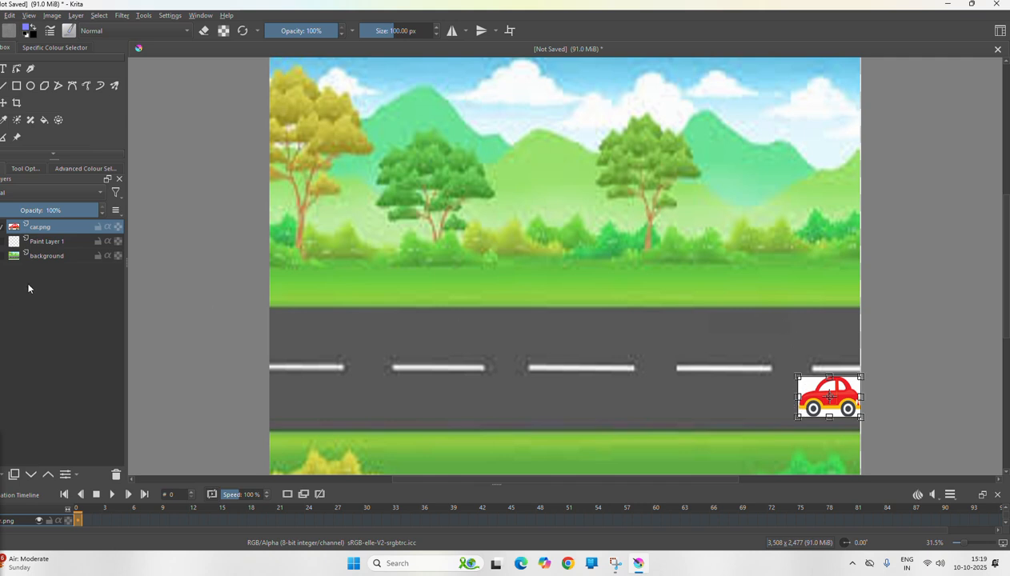
{"action": "left_click", "coordinate": [57, 242]}
{"action": "left_click", "coordinate": [444, 26]}
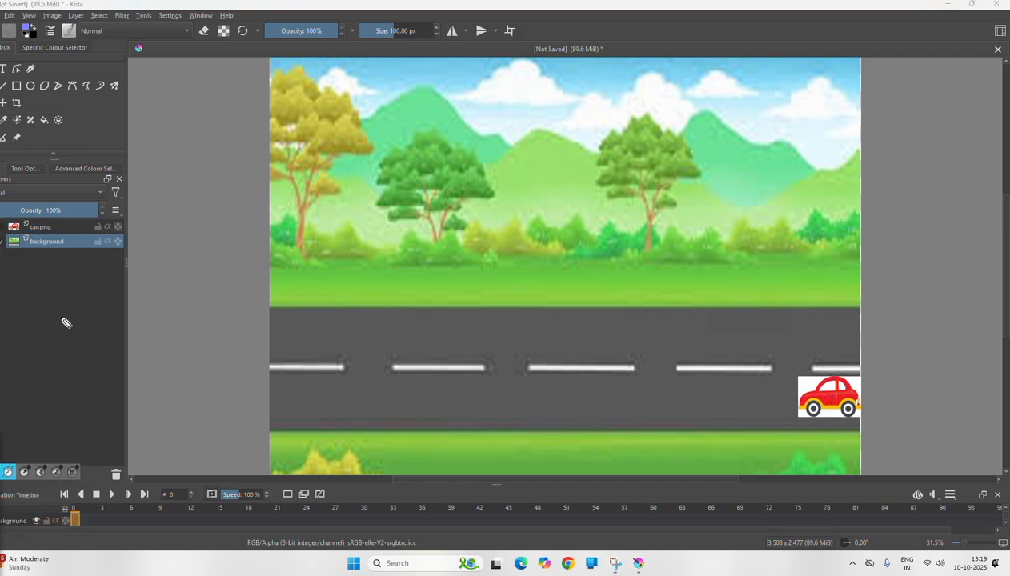
{"action": "left_click_drag", "start_coordinate": [68, 251], "coordinate": [122, 235]}
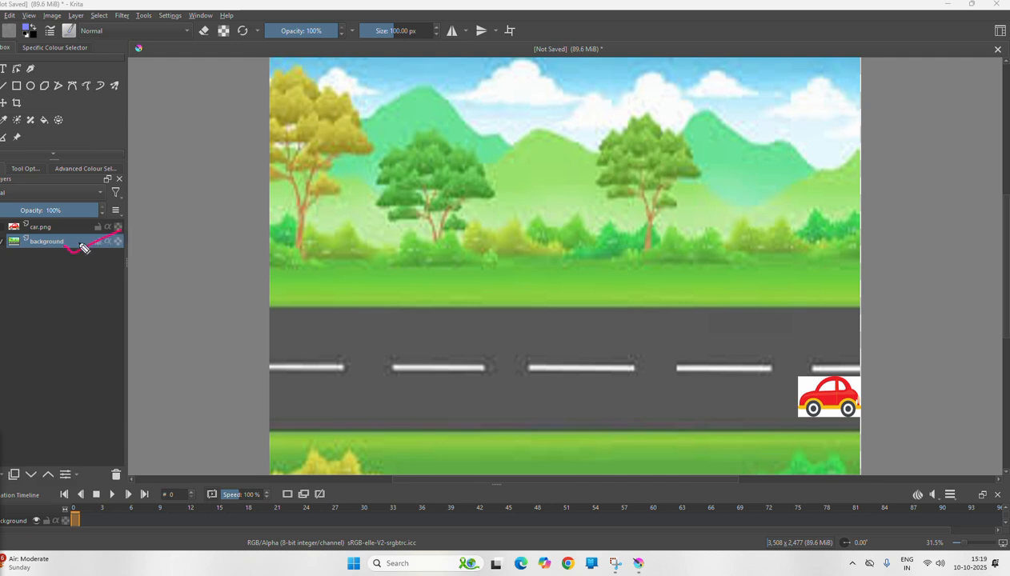
{"action": "mouse_move", "coordinate": [52, 232]}
{"action": "left_mouse_down"}
{"action": "mouse_move", "coordinate": [93, 222]}
{"action": "mouse_move", "coordinate": [77, 244]}
{"action": "mouse_move", "coordinate": [110, 215]}
{"action": "mouse_move", "coordinate": [104, 206]}
{"action": "mouse_move", "coordinate": [120, 243]}
{"action": "left_mouse_up"}
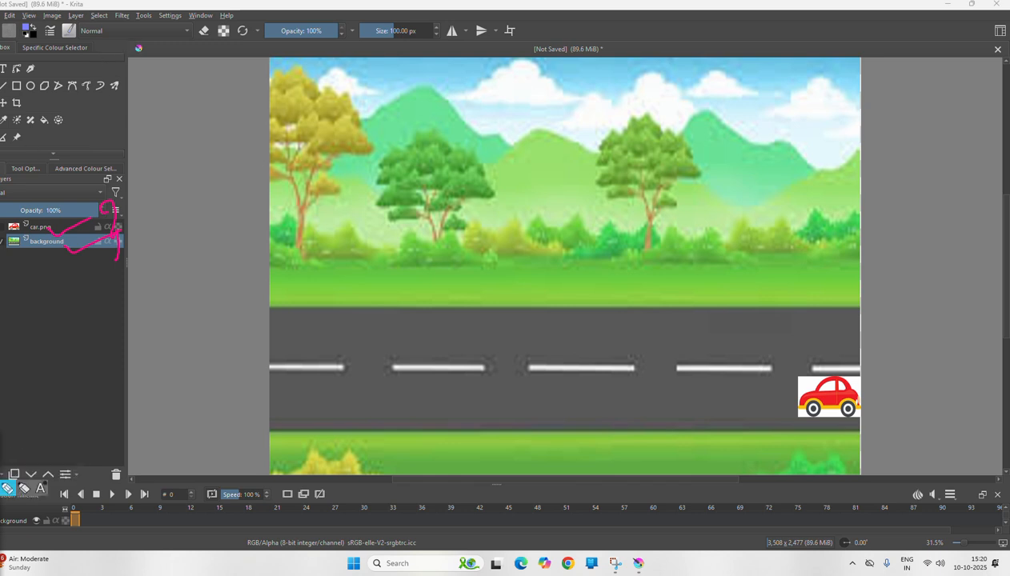
{"action": "left_click", "coordinate": [14, 525]}
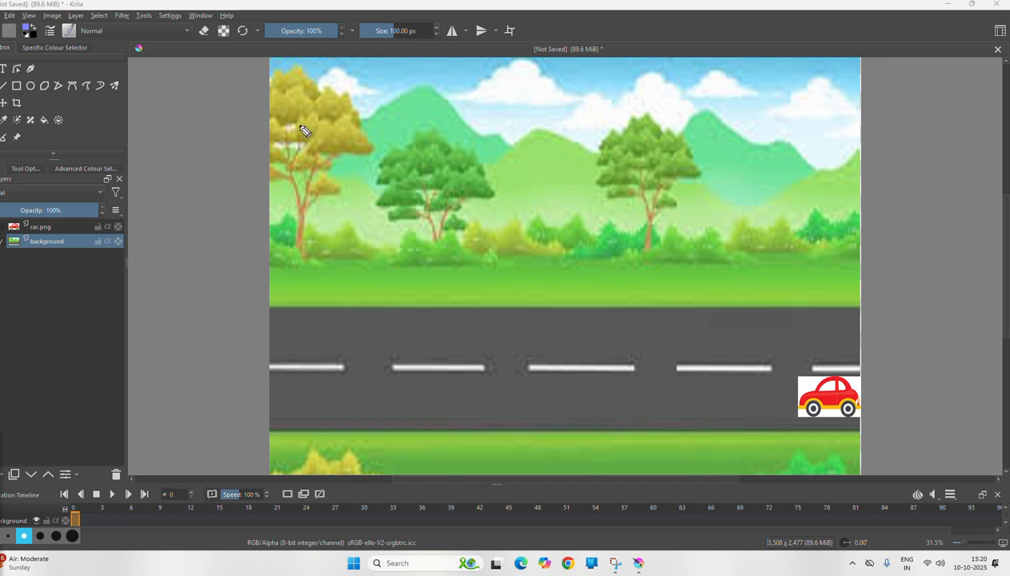
{"action": "left_click", "coordinate": [6, 488]}
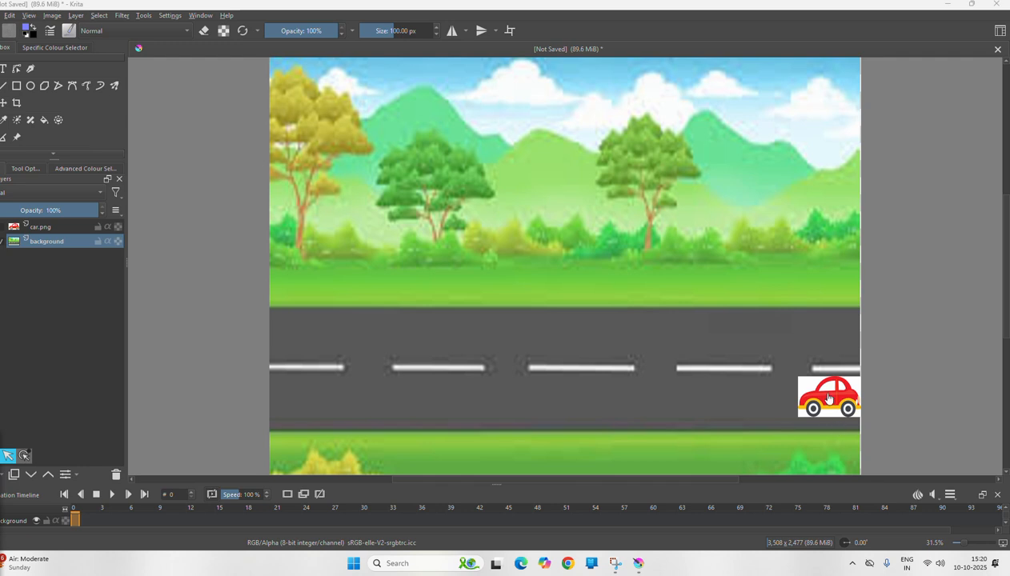
Step: Transform the car.png layer on frame 0 to shift the car slightly left, clear of the canvas's right edge
{"action": "key", "text": "ctrl+t"}
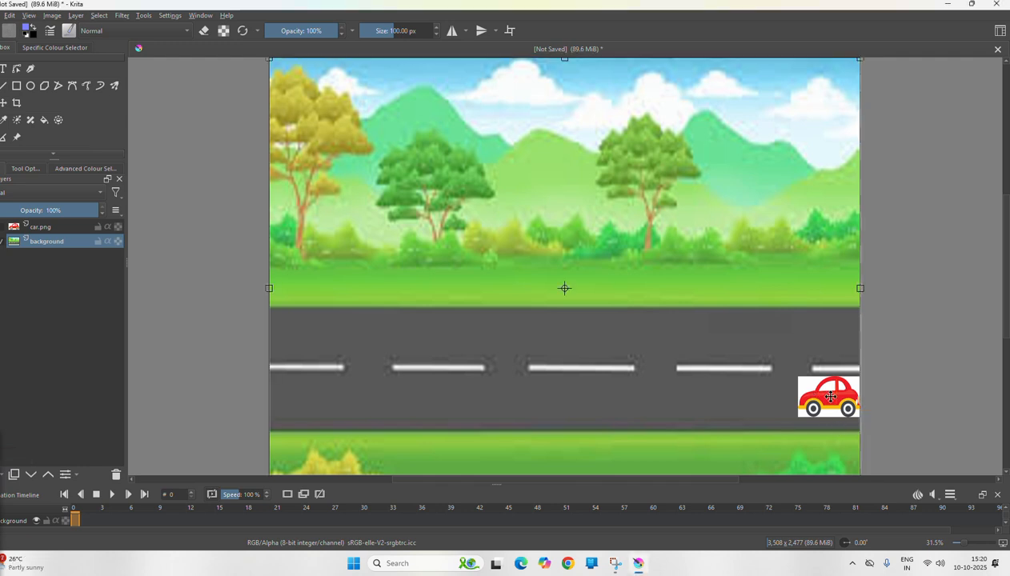
{"action": "left_click", "coordinate": [56, 226]}
{"action": "left_click", "coordinate": [827, 396]}
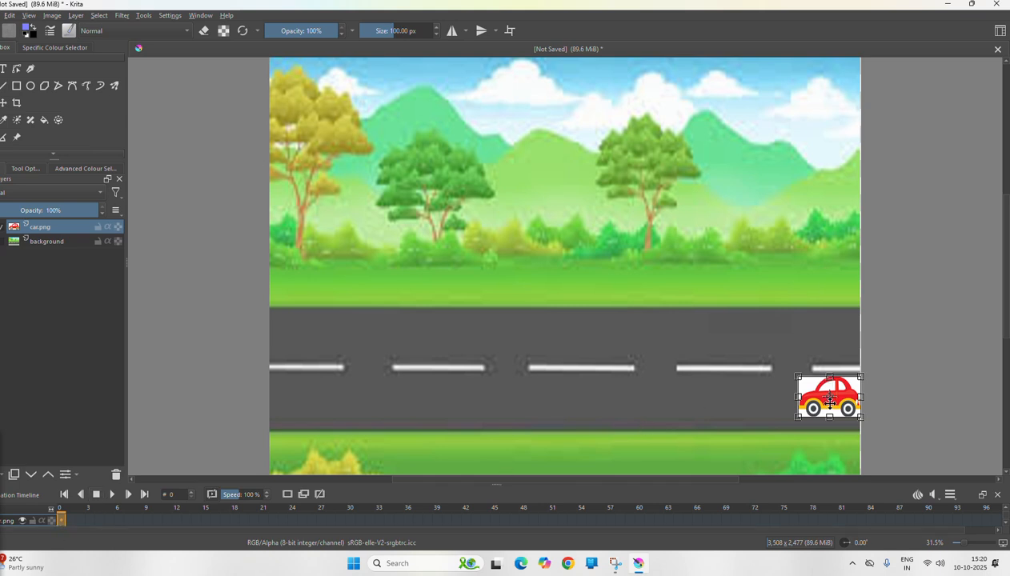
{"action": "left_click_drag", "start_coordinate": [823, 402], "coordinate": [814, 402]}
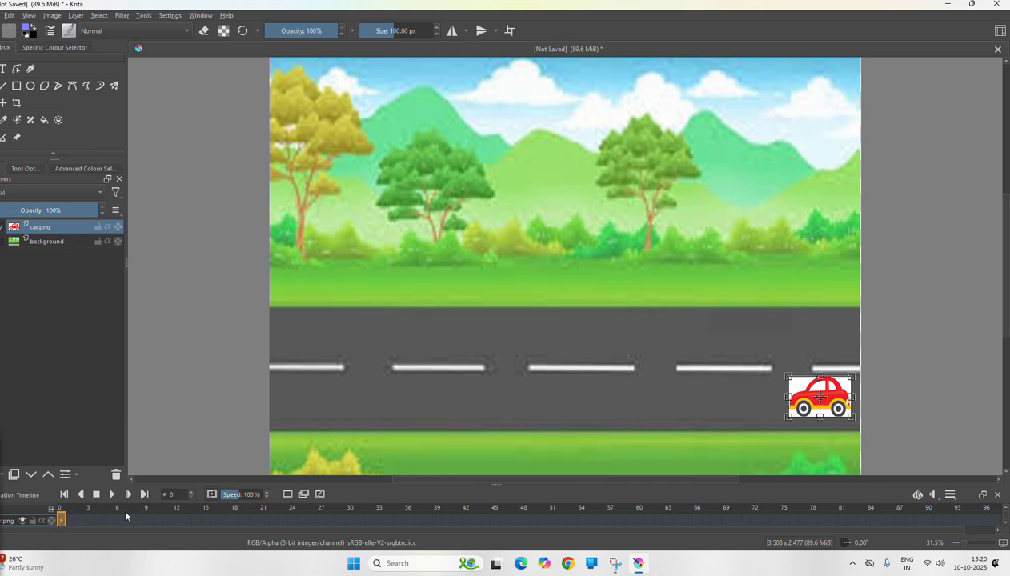
Step: Duplicate the car's keyframe onto frame 1 and move the car about half its length to the left along the road
{"action": "left_click", "coordinate": [71, 521]}
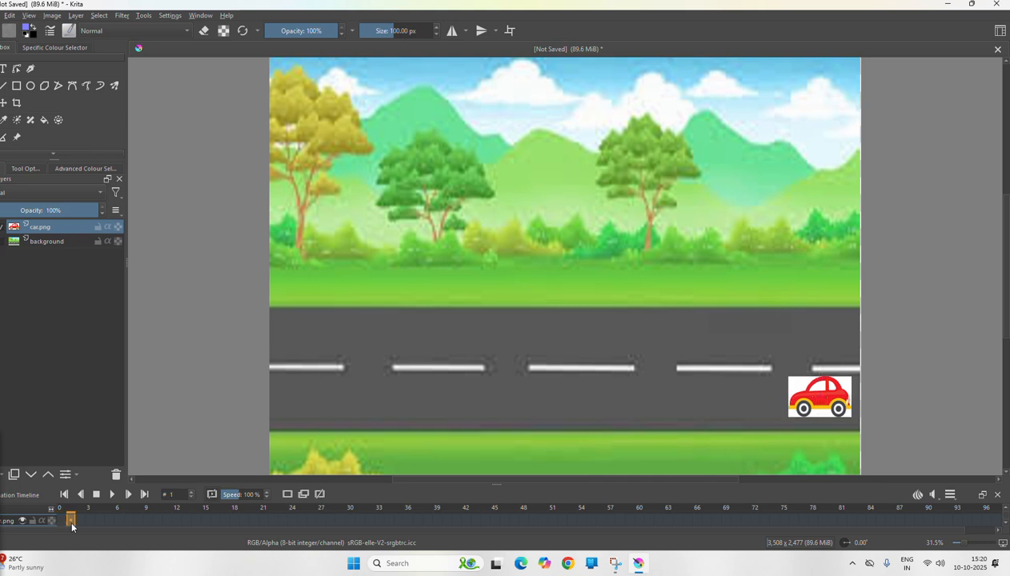
{"action": "left_click", "coordinate": [304, 495]}
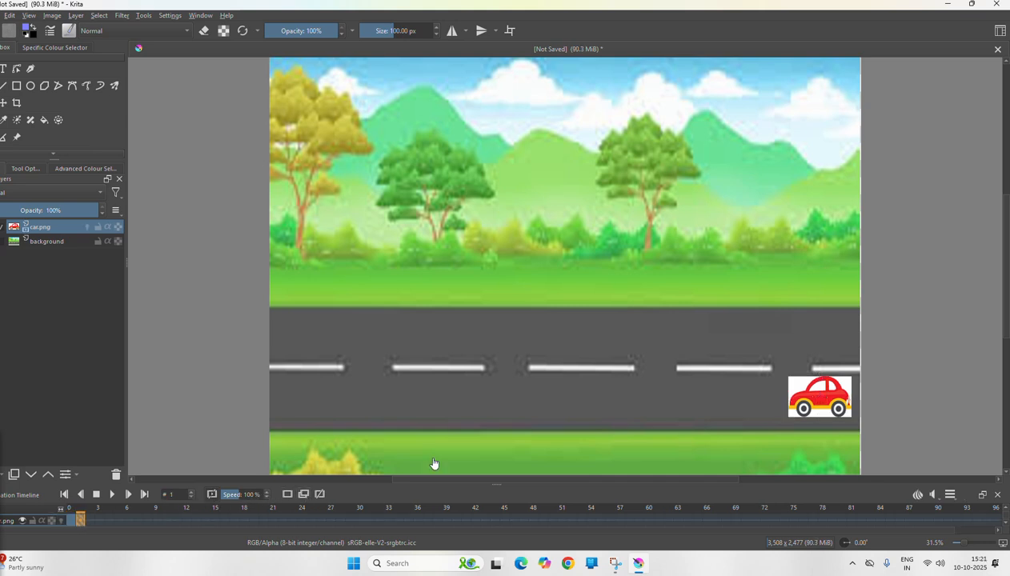
{"action": "left_click", "coordinate": [818, 398]}
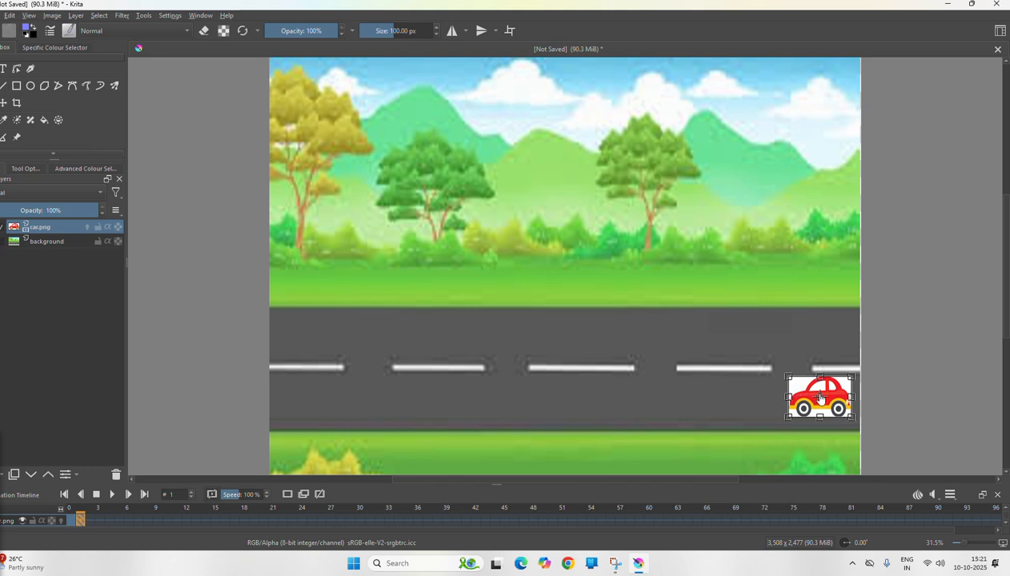
{"action": "left_click_drag", "start_coordinate": [807, 385], "coordinate": [772, 389]}
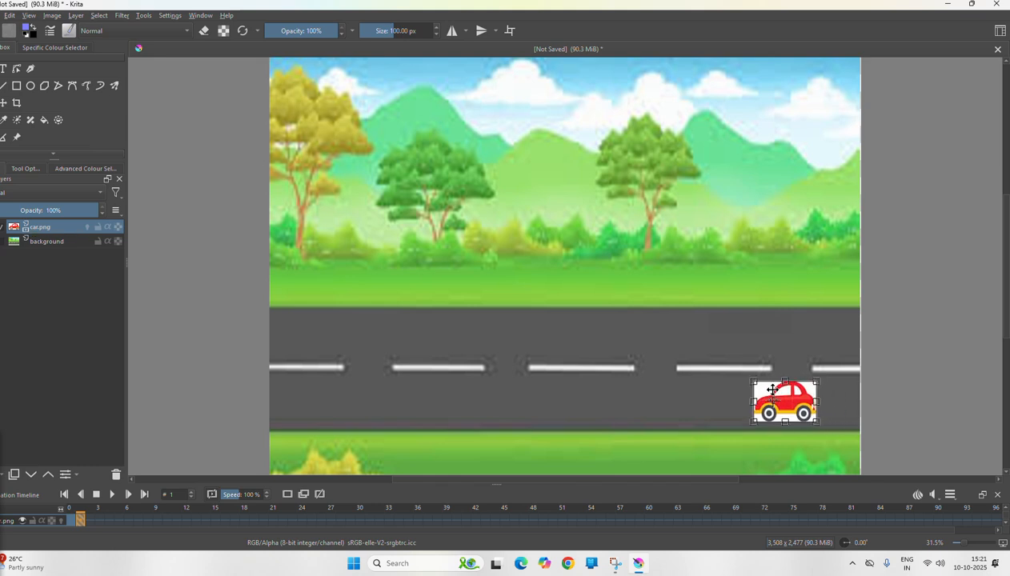
Step: Duplicate the car's keyframe onto frames 2 and 3, and move the car on frame 3 nearly one car length left along the road
{"action": "left_click", "coordinate": [90, 520]}
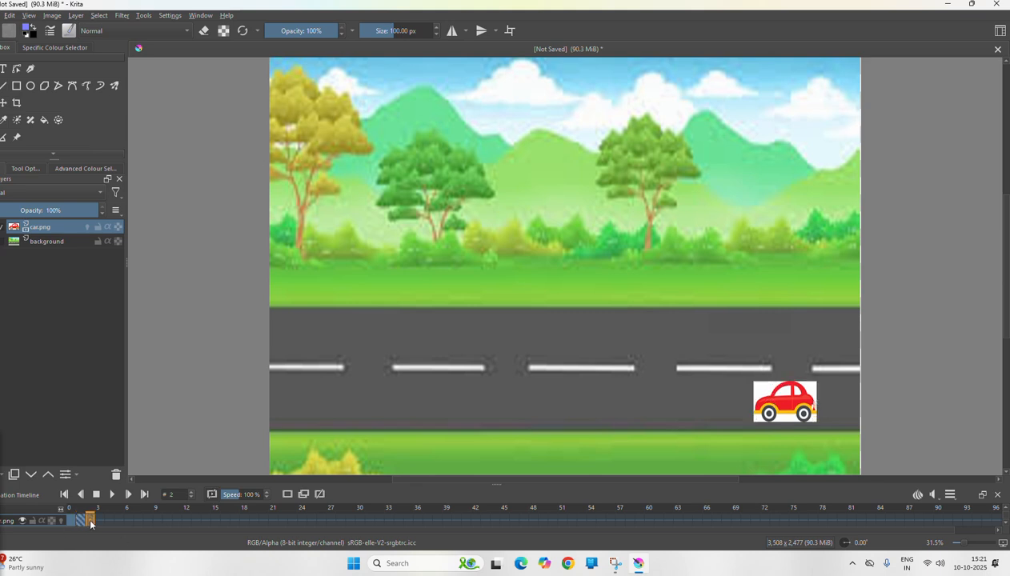
{"action": "left_click", "coordinate": [303, 493]}
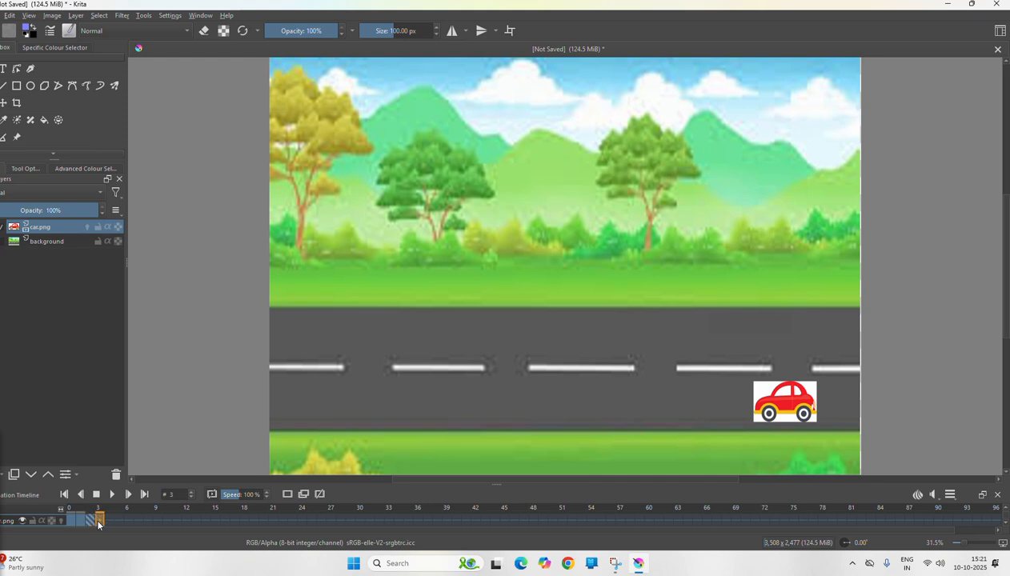
{"action": "left_click", "coordinate": [773, 397]}
{"action": "left_click_drag", "start_coordinate": [773, 397], "coordinate": [721, 399]}
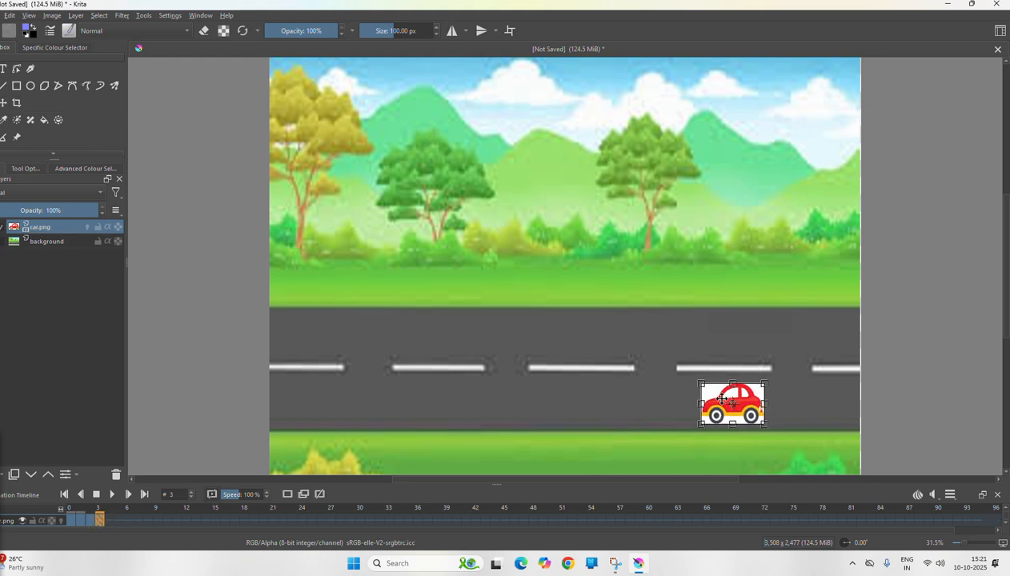
Step: Duplicate the car's keyframe onto frame 4 and move the car nearly one car length further left in the lower lane
{"action": "left_click", "coordinate": [303, 496]}
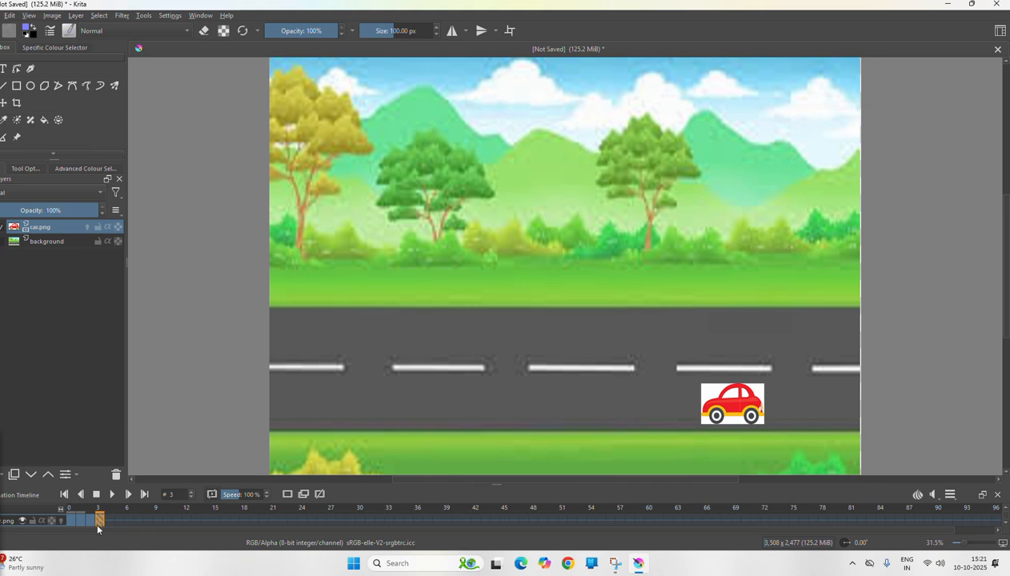
{"action": "left_click", "coordinate": [108, 522]}
{"action": "left_click", "coordinate": [724, 398]}
{"action": "left_click_drag", "start_coordinate": [726, 398], "coordinate": [672, 398]}
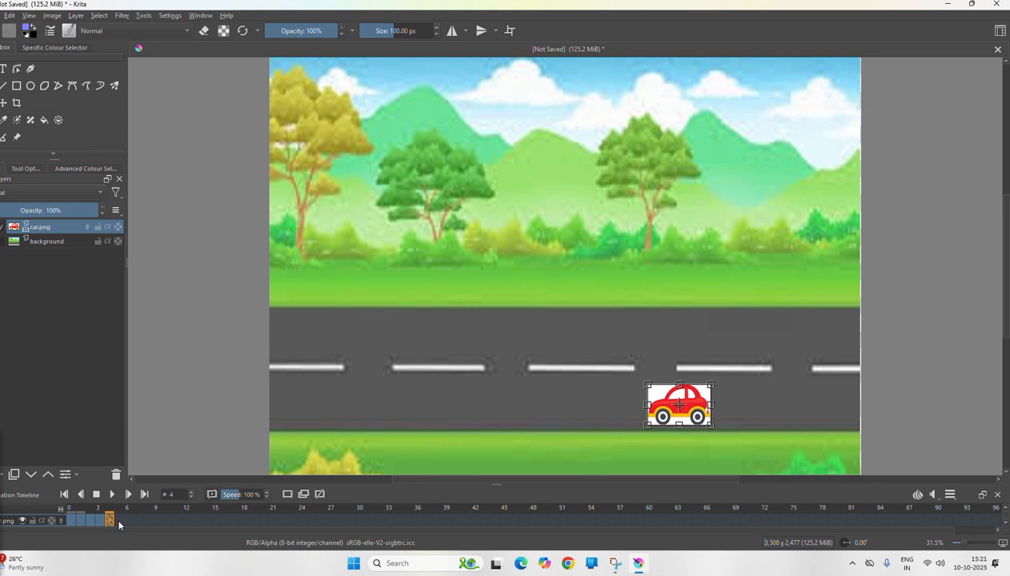
Step: Duplicate the car's keyframe onto frame 5 and shift the car about one car length left along the road
{"action": "left_click", "coordinate": [304, 495]}
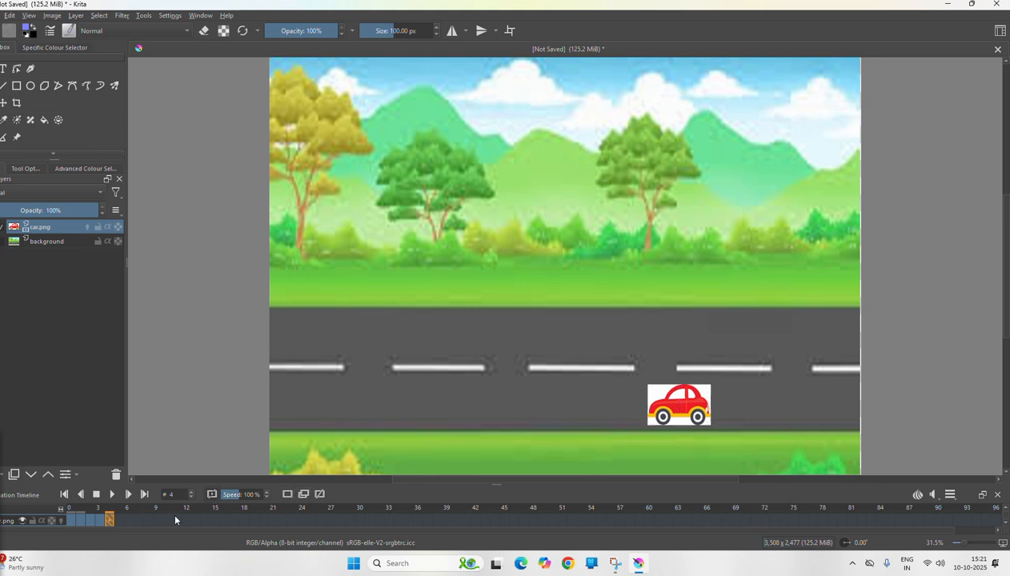
{"action": "left_click", "coordinate": [120, 520]}
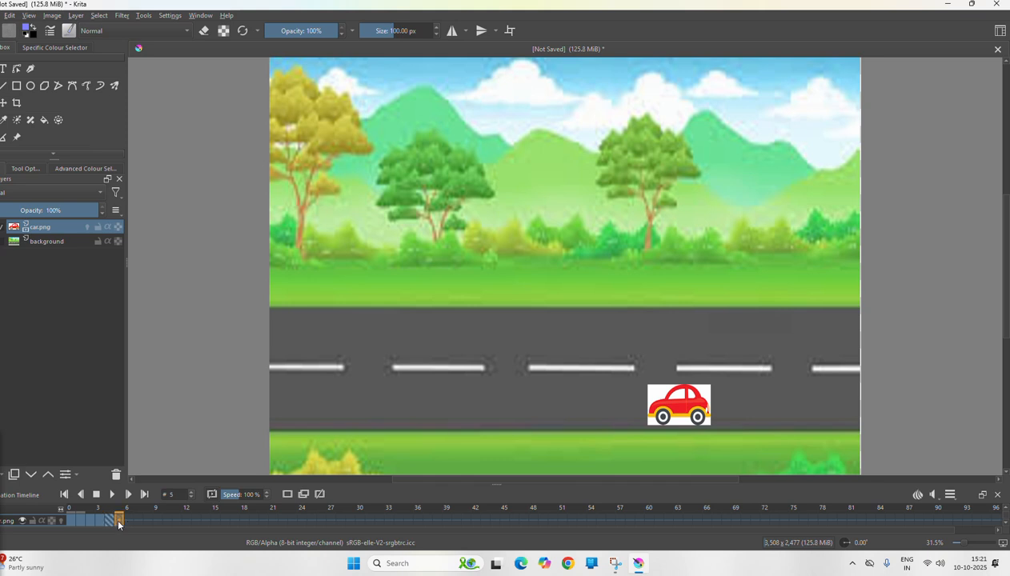
{"action": "left_click_drag", "start_coordinate": [660, 398], "coordinate": [602, 401]}
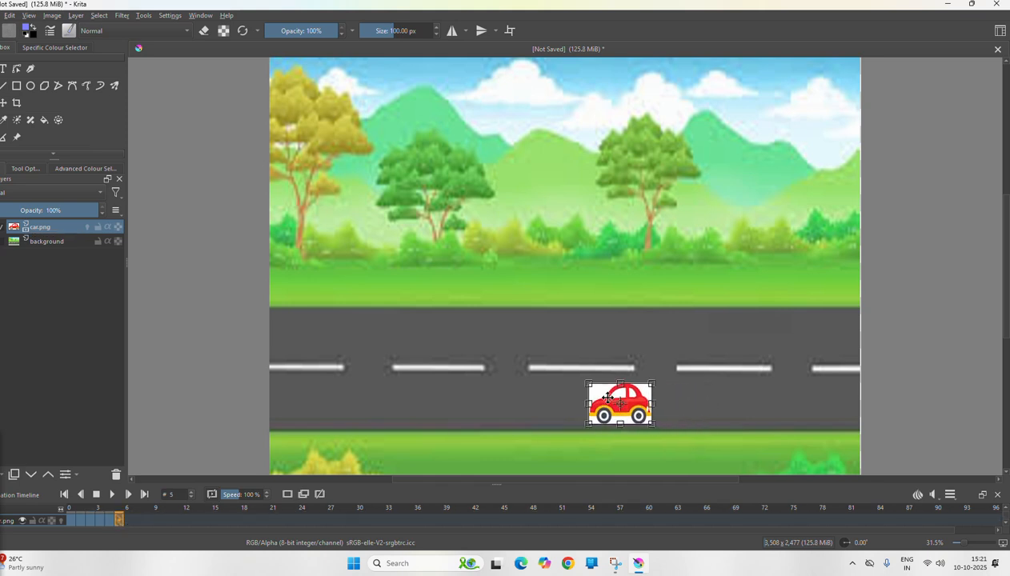
Step: Duplicate the car's keyframe onto frames 6 and 7, moving the car on frame 6 about one and a half car lengths left
{"action": "left_click", "coordinate": [126, 520]}
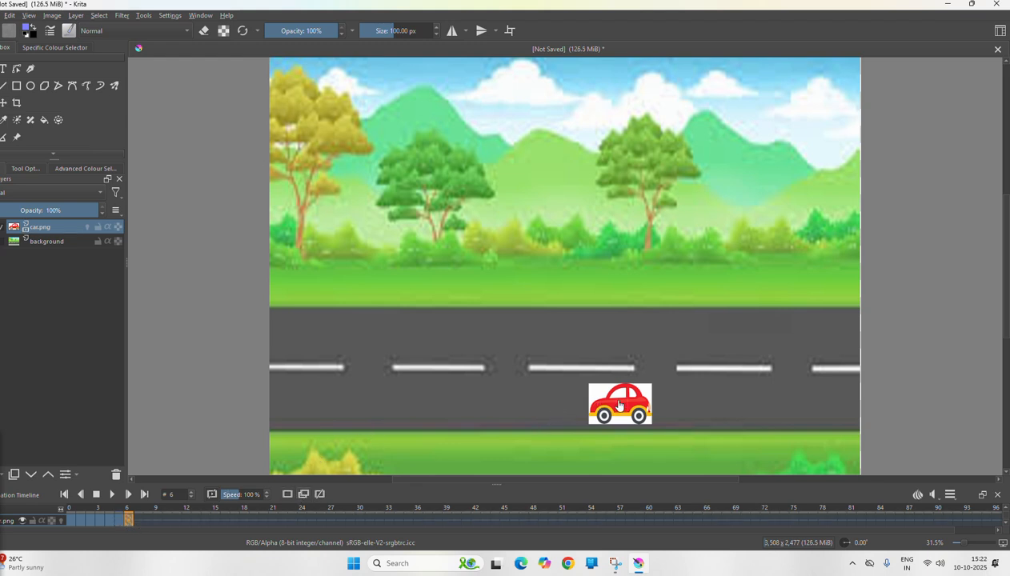
{"action": "left_click_drag", "start_coordinate": [590, 403], "coordinate": [493, 403]}
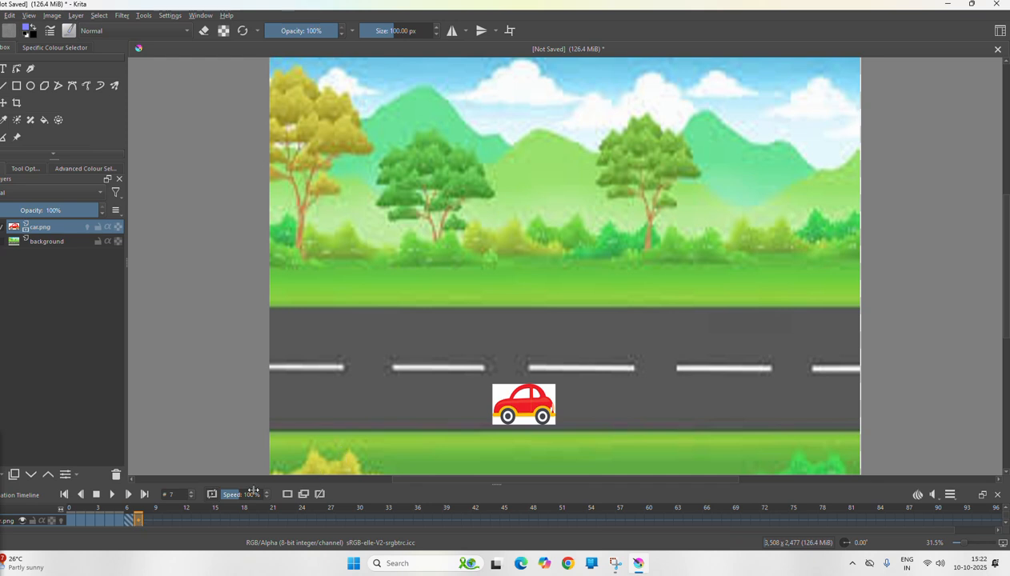
{"action": "left_click", "coordinate": [303, 496]}
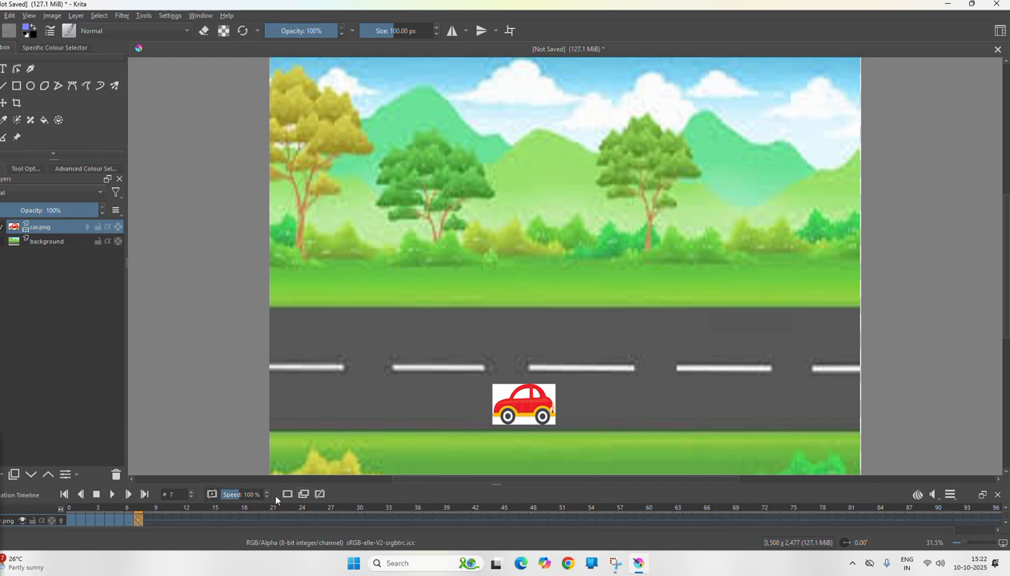
Step: Create frame 8 from the duplicated keyframe and transform the car slightly more than one car length to the left
{"action": "left_click", "coordinate": [147, 521]}
{"action": "key", "text": "ctrl+t"}
{"action": "left_click_drag", "start_coordinate": [518, 404], "coordinate": [442, 405]}
Step: Duplicate the car's keyframe onto frames 9 and 10, moving the car about one car length left on each
{"action": "left_click", "coordinate": [157, 521]}
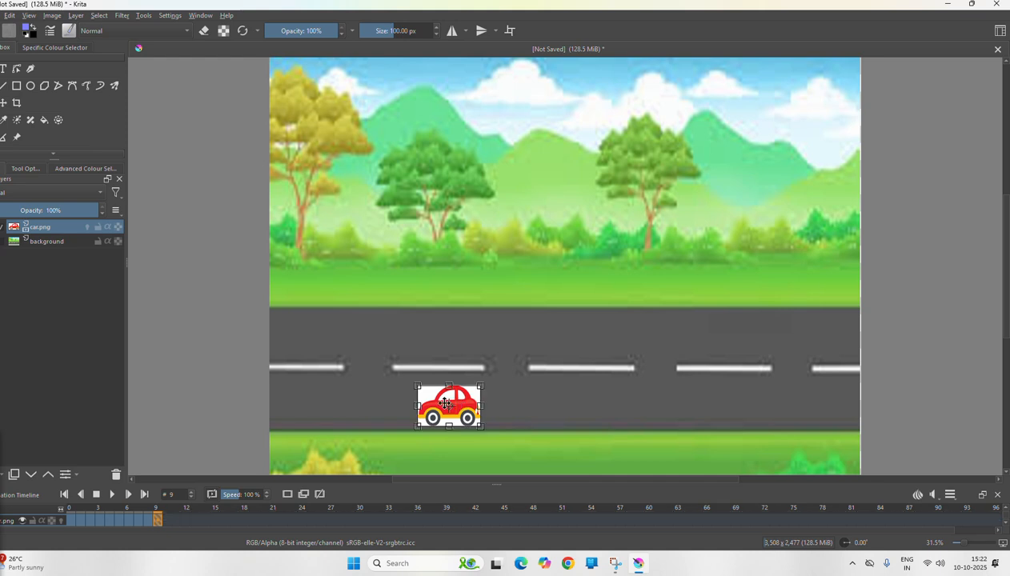
{"action": "left_click_drag", "start_coordinate": [445, 403], "coordinate": [381, 402]}
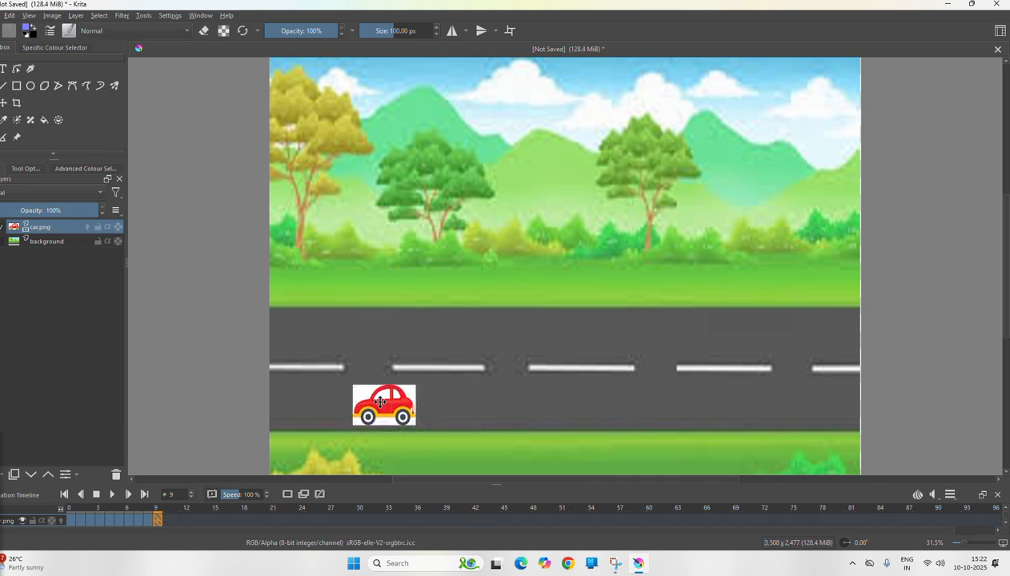
{"action": "left_click", "coordinate": [167, 520]}
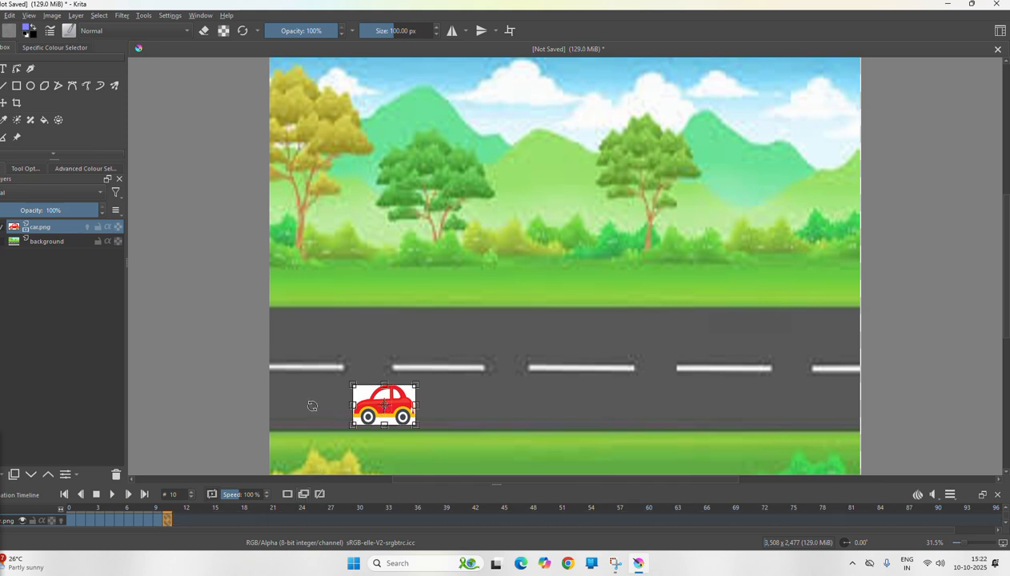
{"action": "left_click_drag", "start_coordinate": [376, 401], "coordinate": [312, 405]}
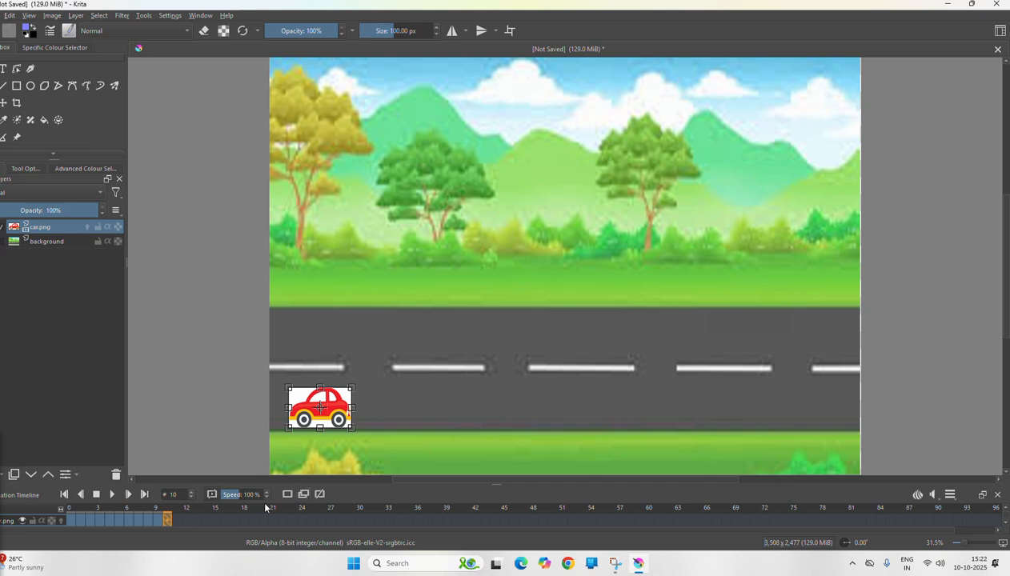
Step: Duplicate the keyframe onto frame 11, move the car partly past the canvas's left edge, and duplicate that keyframe onto frame 12
{"action": "left_click", "coordinate": [304, 494]}
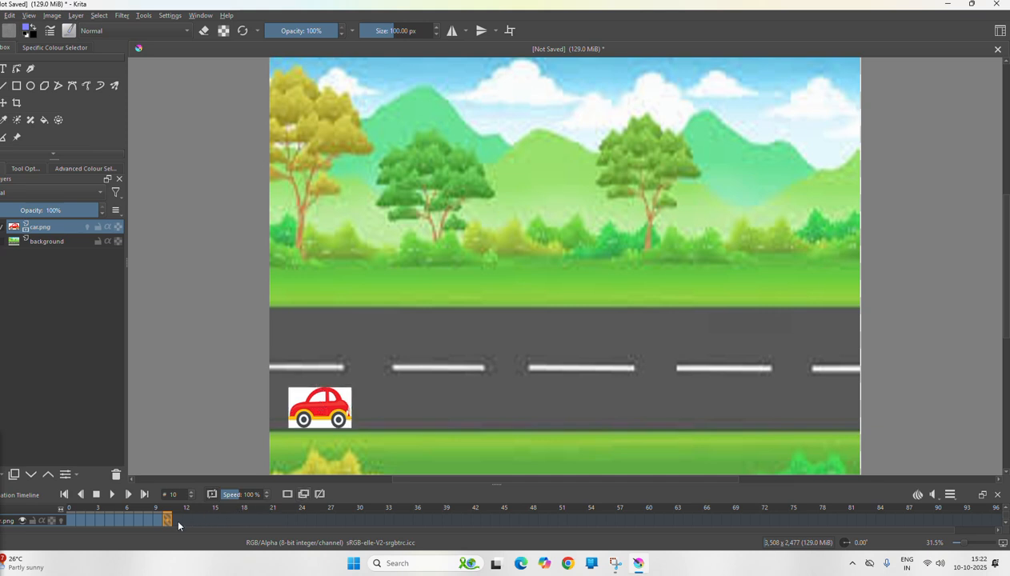
{"action": "left_click", "coordinate": [177, 520]}
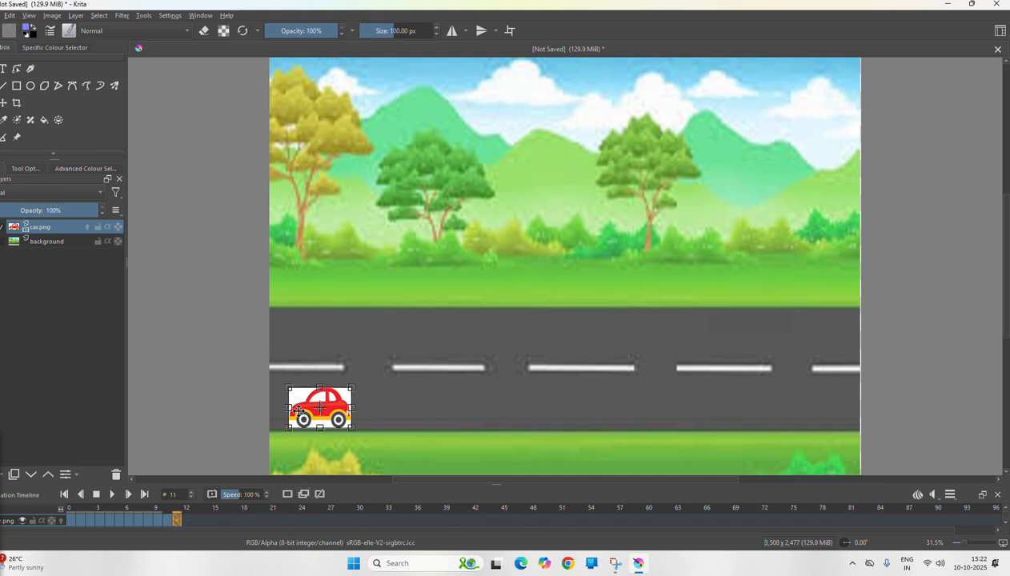
{"action": "left_click_drag", "start_coordinate": [307, 410], "coordinate": [272, 412]}
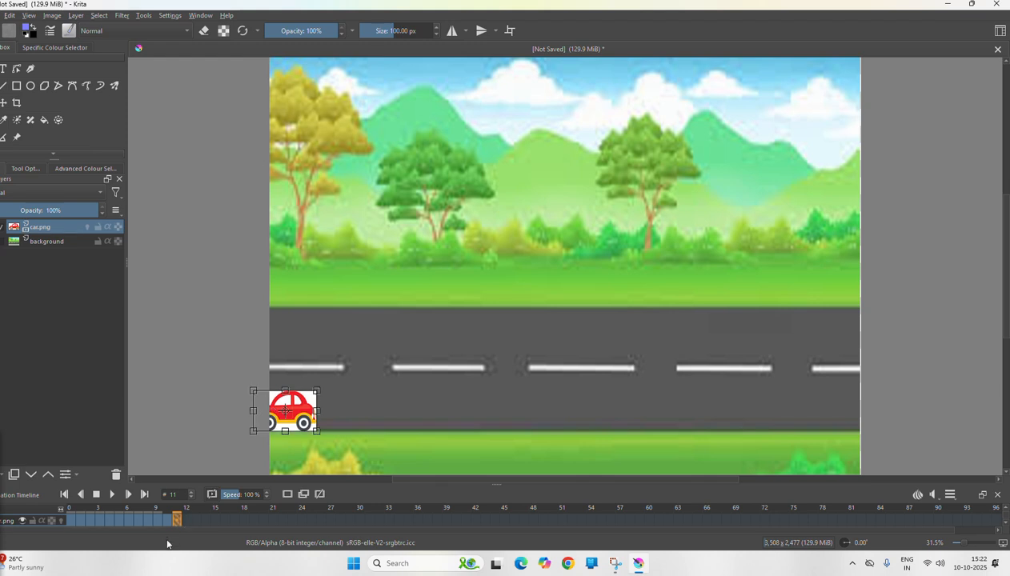
{"action": "left_click", "coordinate": [189, 521]}
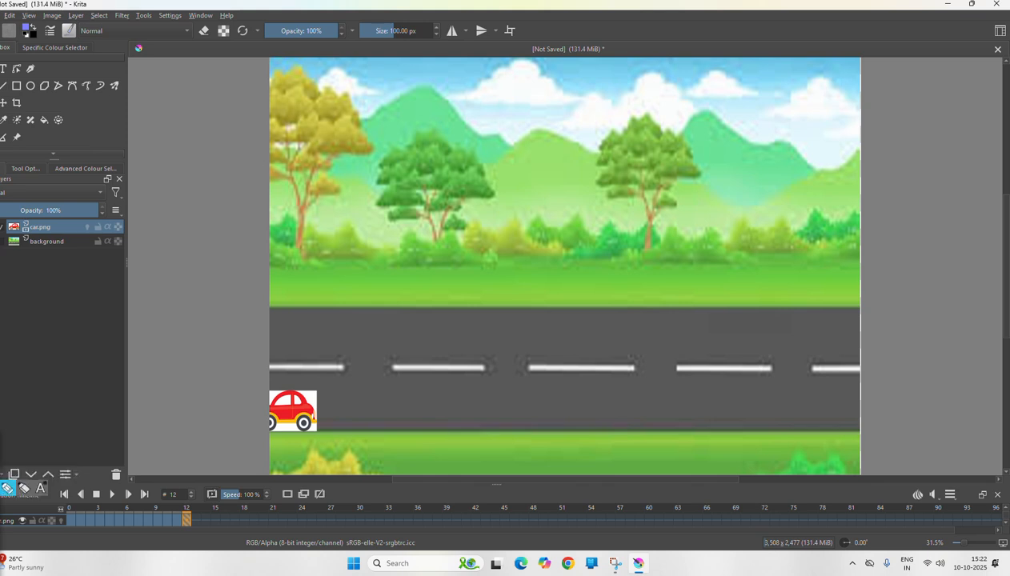
{"action": "mouse_move", "coordinate": [117, 474]}
{"action": "left_mouse_down"}
{"action": "mouse_move", "coordinate": [80, 477]}
{"action": "mouse_move", "coordinate": [56, 487]}
{"action": "mouse_move", "coordinate": [58, 502]}
{"action": "mouse_move", "coordinate": [134, 513]}
{"action": "mouse_move", "coordinate": [339, 509]}
{"action": "mouse_move", "coordinate": [330, 494]}
{"action": "mouse_move", "coordinate": [224, 466]}
{"action": "mouse_move", "coordinate": [94, 474]}
{"action": "left_mouse_up"}
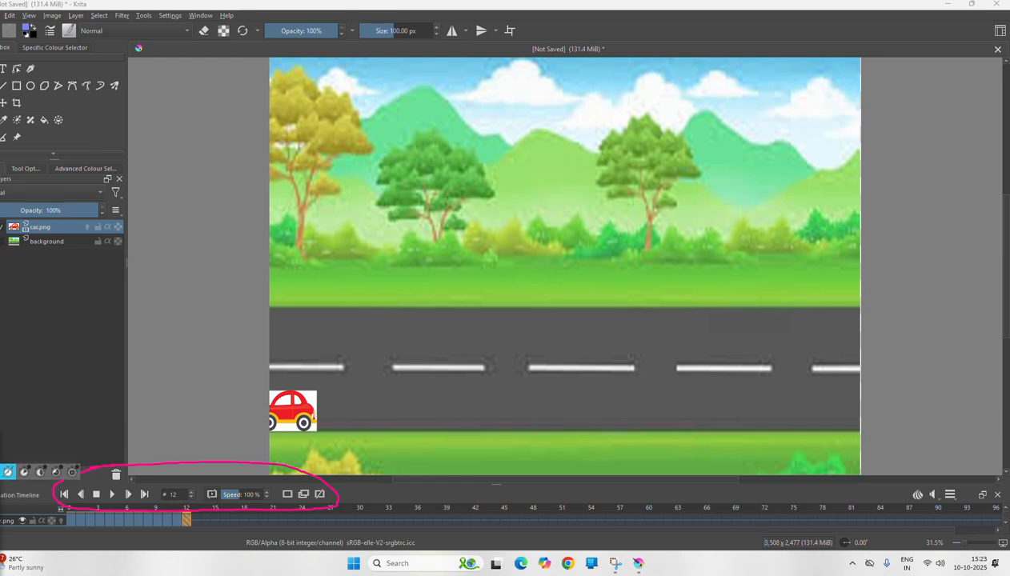
{"action": "left_click_drag", "start_coordinate": [95, 530], "coordinate": [117, 520]}
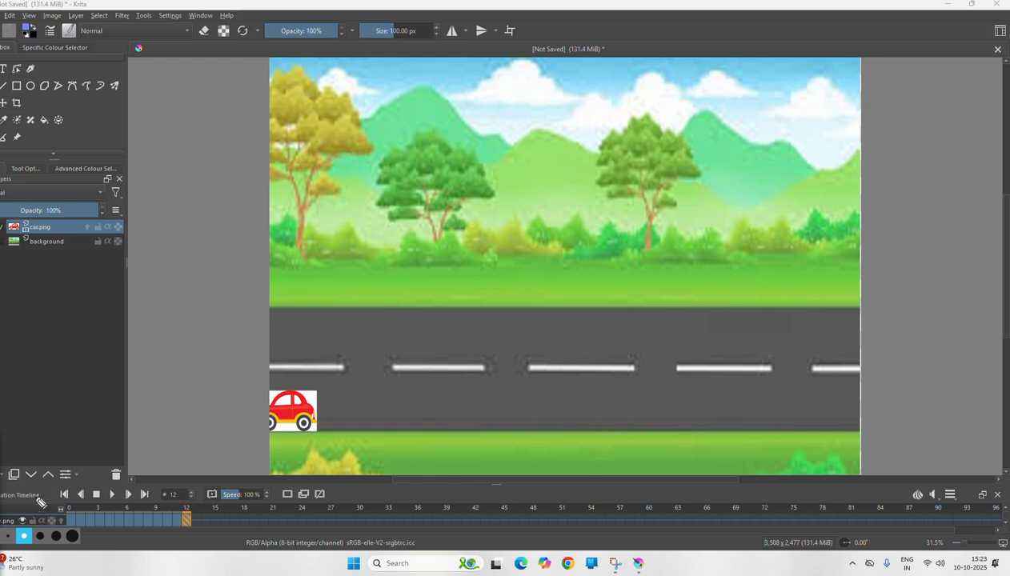
{"action": "left_click", "coordinate": [7, 456]}
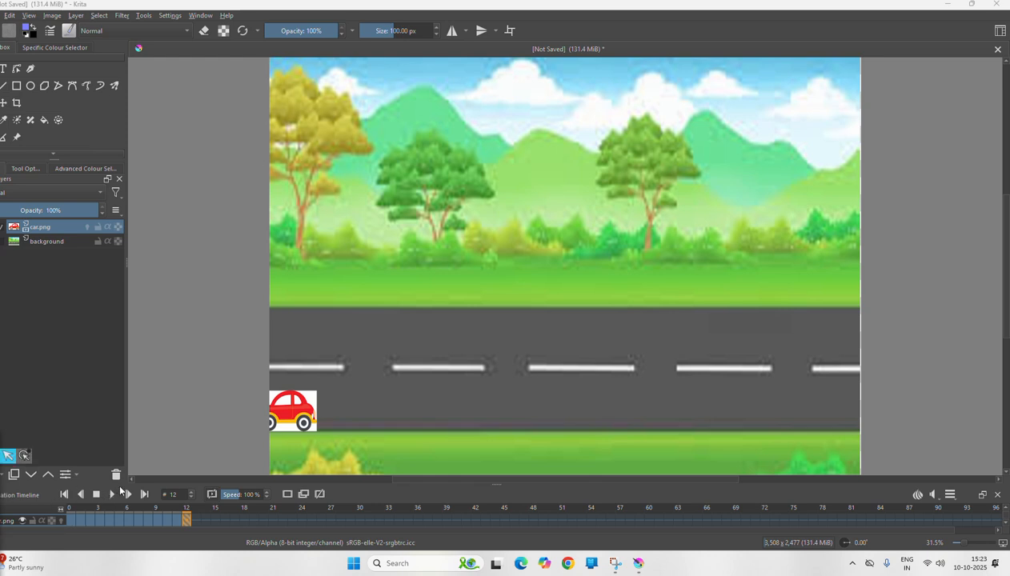
Step: Play the car animation to review its motion along the road
{"action": "left_click", "coordinate": [111, 497]}
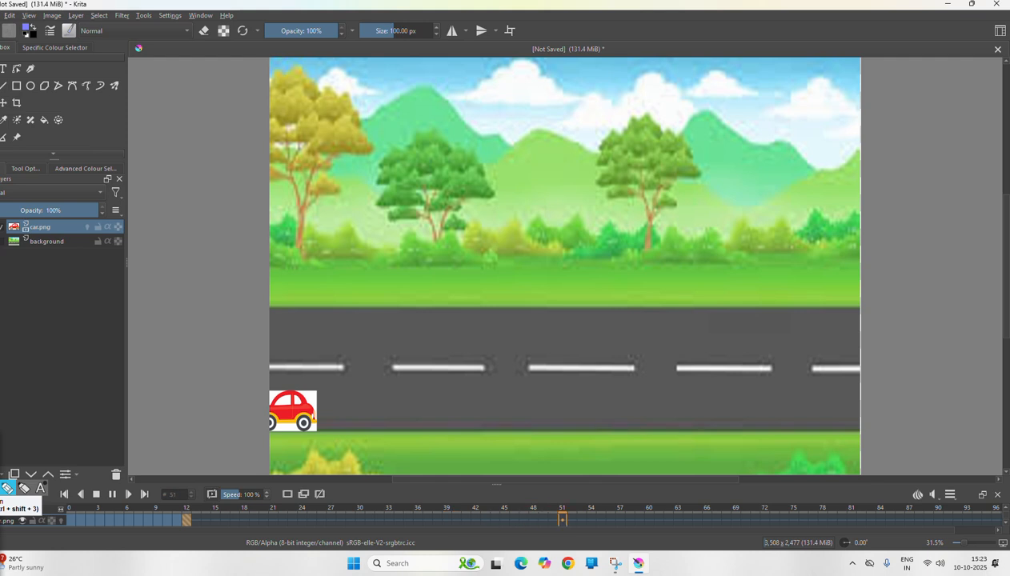
{"action": "mouse_move", "coordinate": [958, 488]}
{"action": "left_mouse_down"}
{"action": "mouse_move", "coordinate": [932, 493]}
{"action": "mouse_move", "coordinate": [956, 508]}
{"action": "mouse_move", "coordinate": [957, 485]}
{"action": "mouse_move", "coordinate": [941, 481]}
{"action": "mouse_move", "coordinate": [950, 473]}
{"action": "left_mouse_up"}
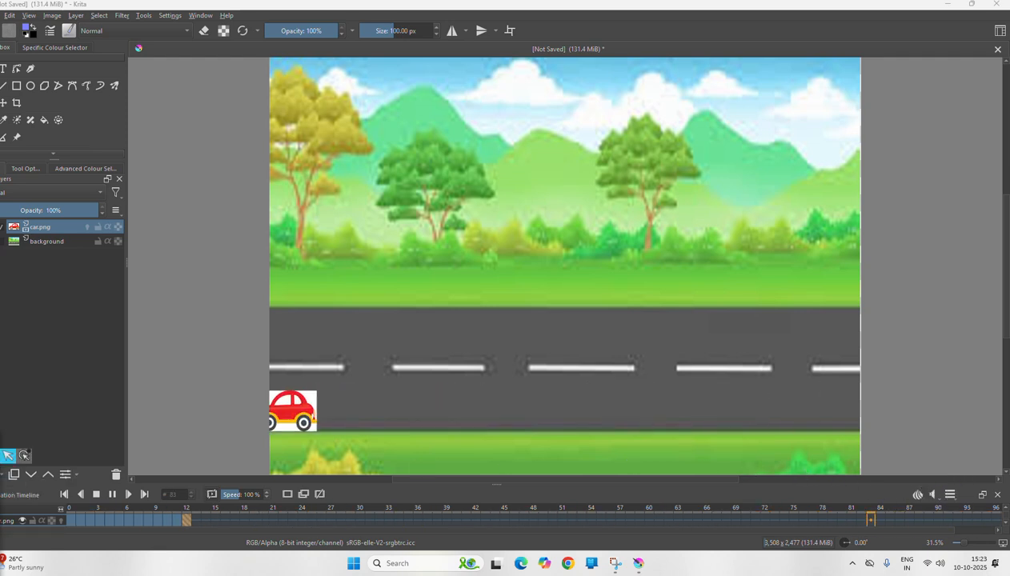
Step: Set the animation's clip end to frame 1 while it is playing
{"action": "left_click", "coordinate": [951, 496]}
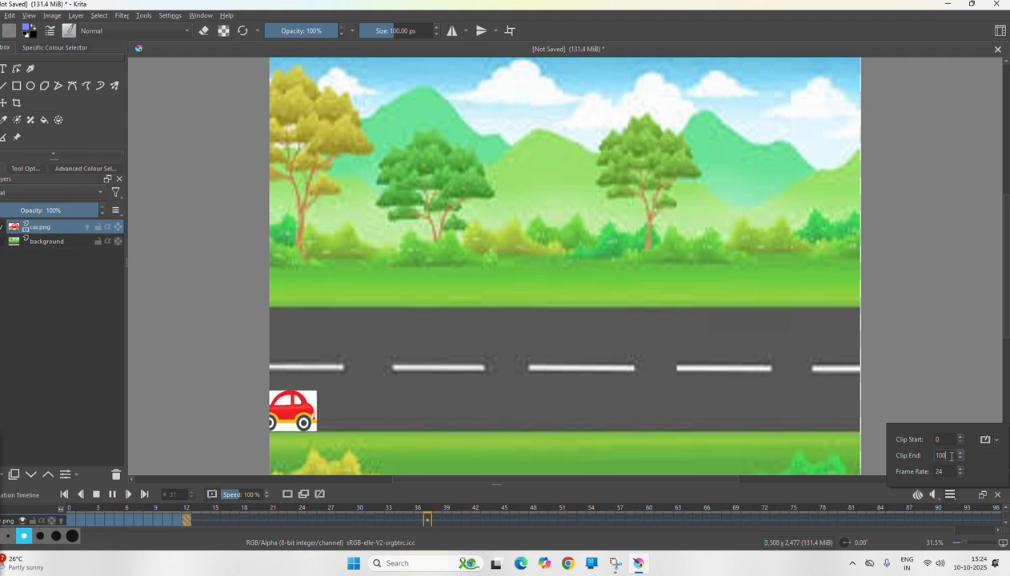
{"action": "key", "text": "BackSpace"}
{"action": "key", "text": "BackSpace"}
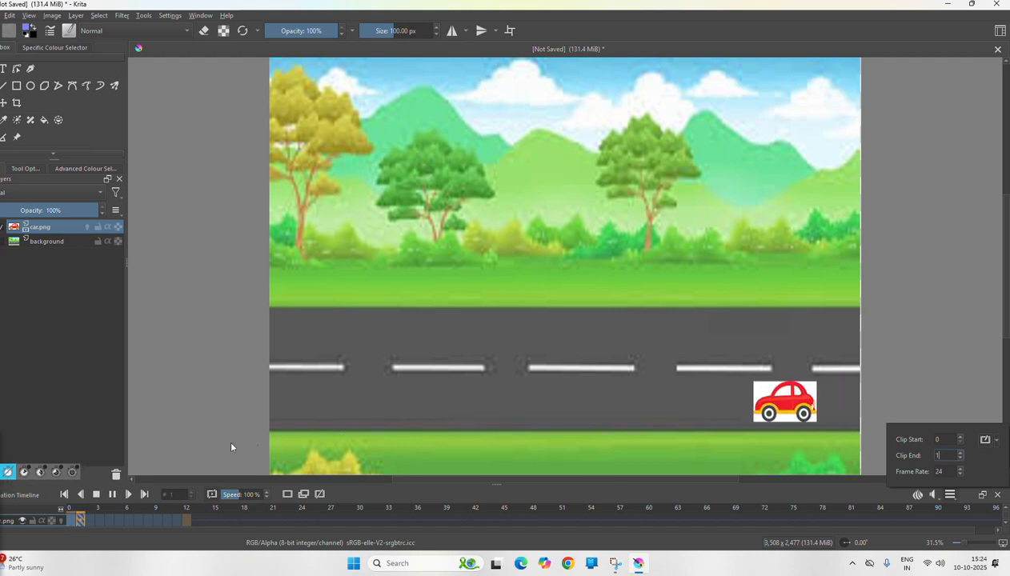
{"action": "left_click", "coordinate": [7, 490]}
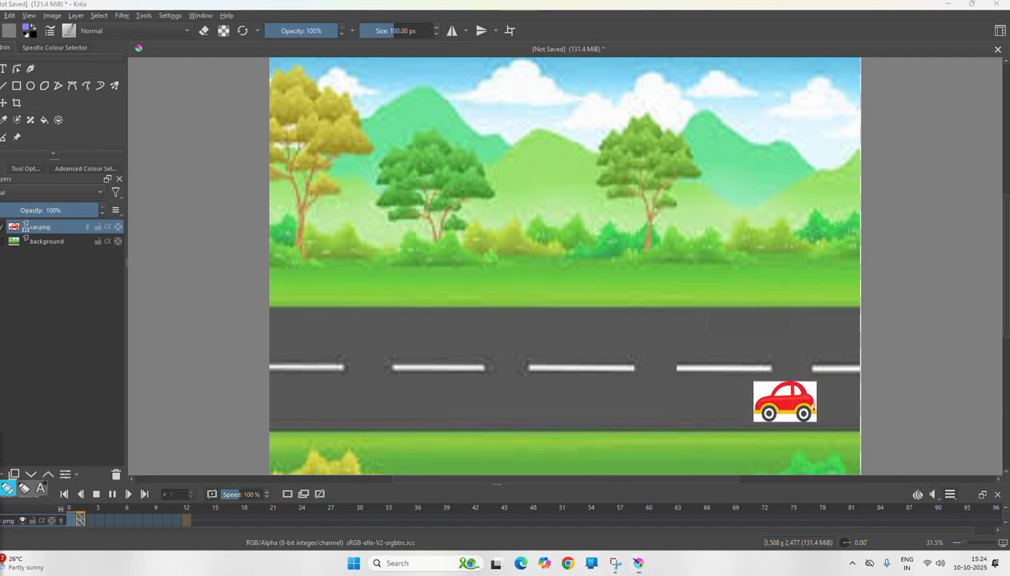
{"action": "mouse_move", "coordinate": [77, 516]}
{"action": "left_mouse_down"}
{"action": "mouse_move", "coordinate": [65, 538]}
{"action": "mouse_move", "coordinate": [75, 547]}
{"action": "mouse_move", "coordinate": [82, 519]}
{"action": "left_mouse_up"}
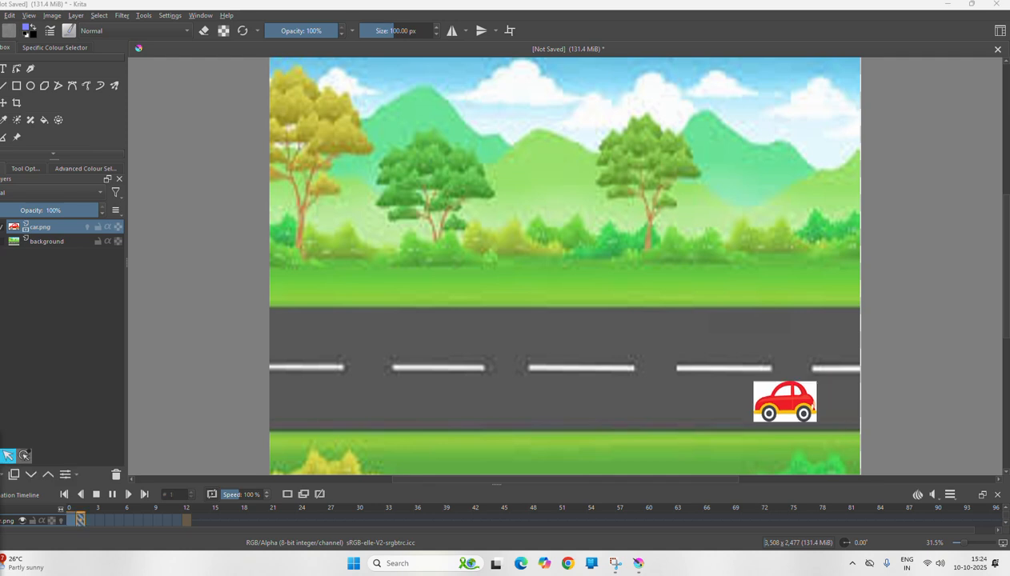
{"action": "left_click", "coordinate": [943, 493]}
{"action": "left_click", "coordinate": [944, 456]}
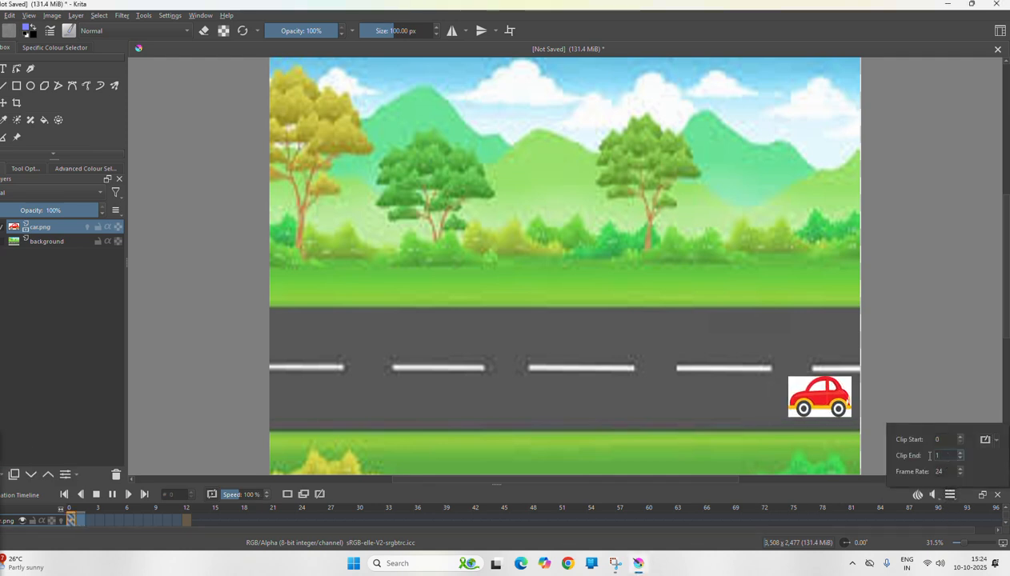
{"action": "left_click", "coordinate": [8, 503]}
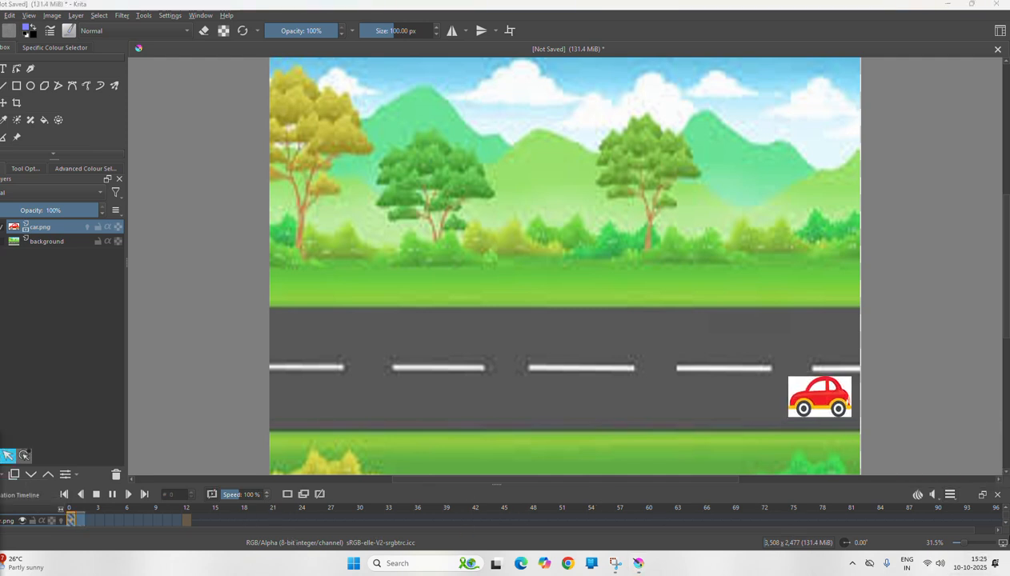
Step: Set the animation's clip end to frame 3 during playback
{"action": "left_click", "coordinate": [950, 496]}
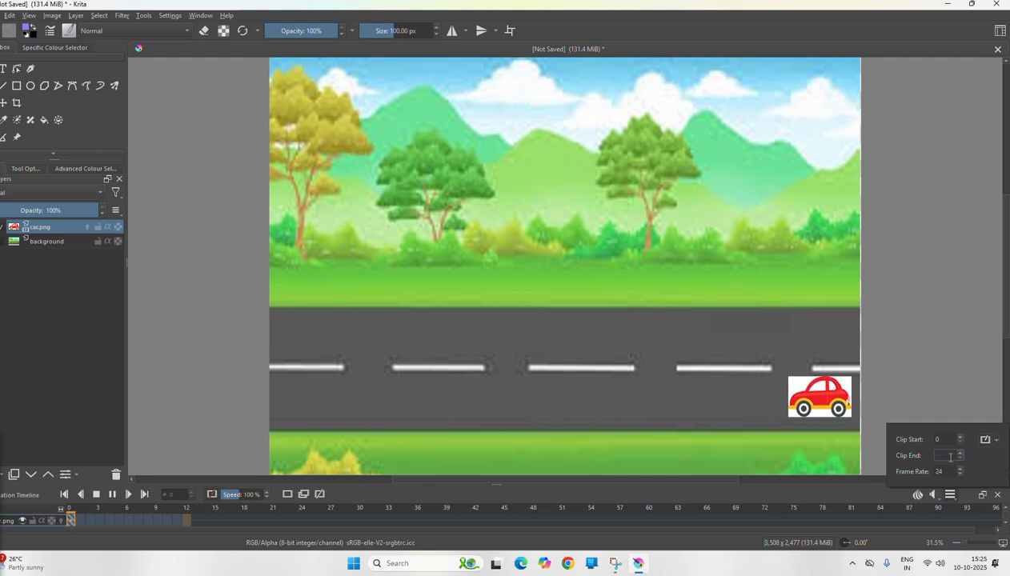
{"action": "type", "text": "2"}
{"action": "key", "text": "BackSpace"}
{"action": "type", "text": "3"}
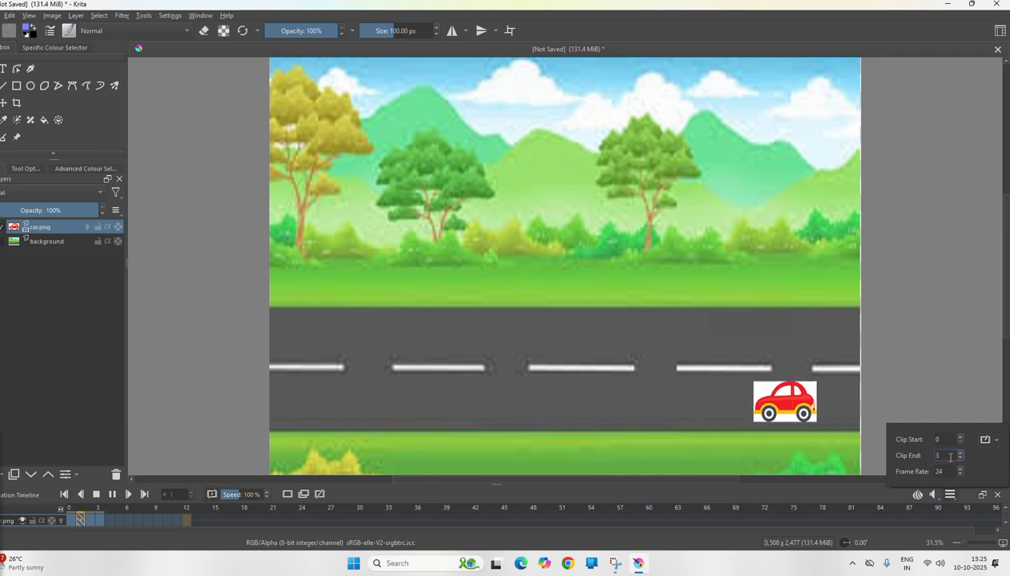
Step: Try a clip end of frame 8 during playback, and set the animation's clip end to frame 12
{"action": "key", "text": "BackSpace"}
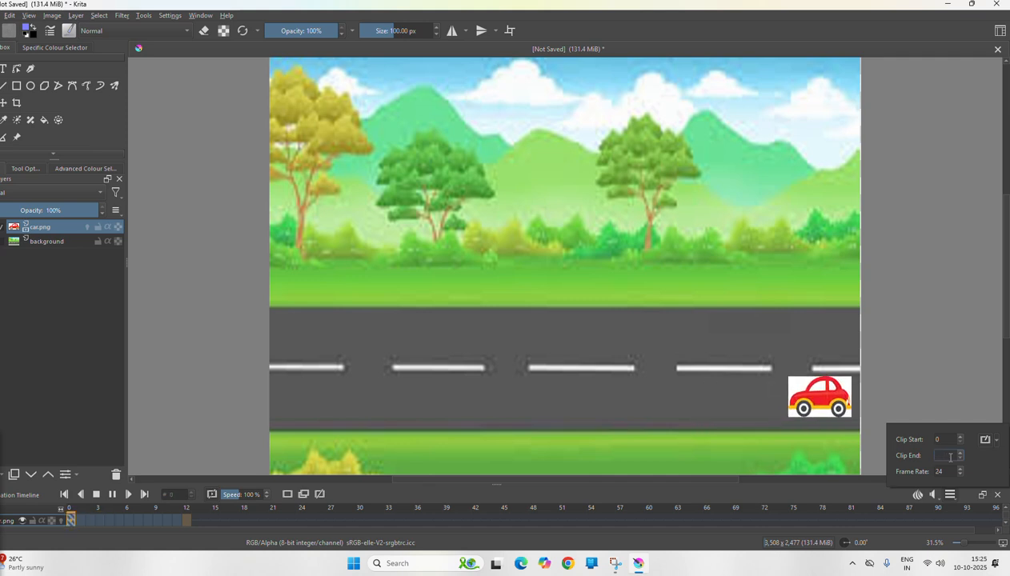
{"action": "type", "text": "8"}
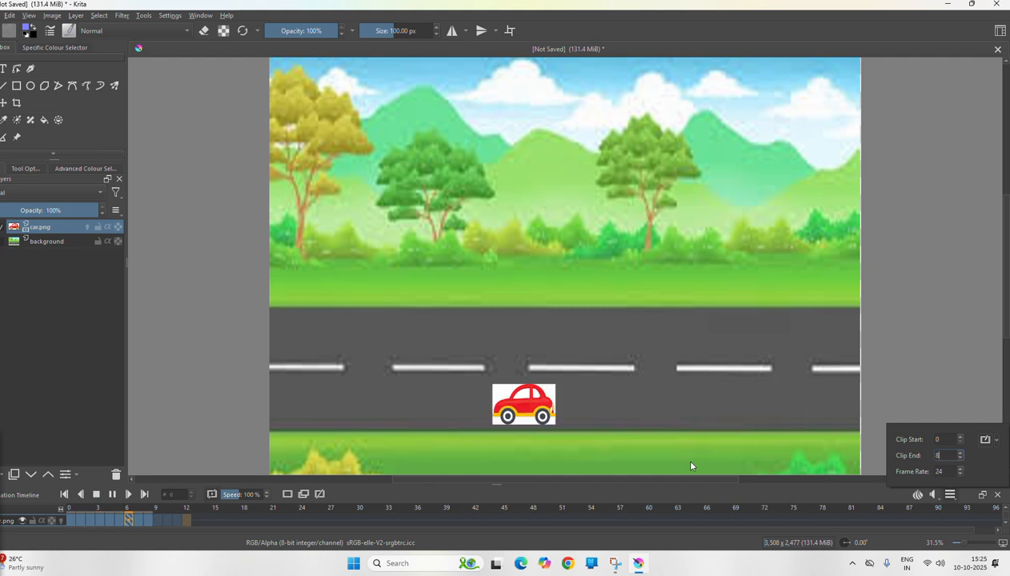
{"action": "key", "text": "BackSpace"}
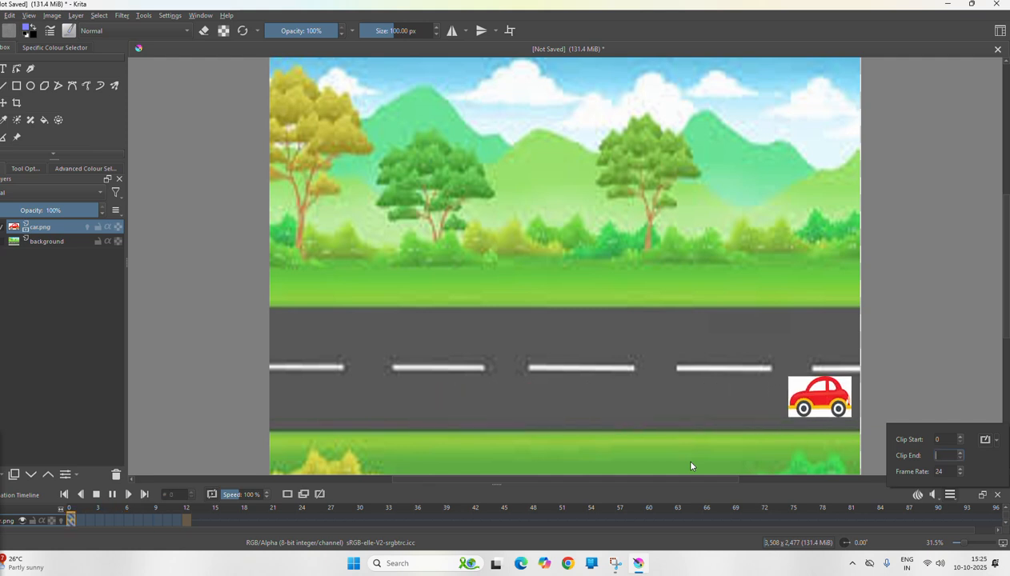
{"action": "type", "text": "12"}
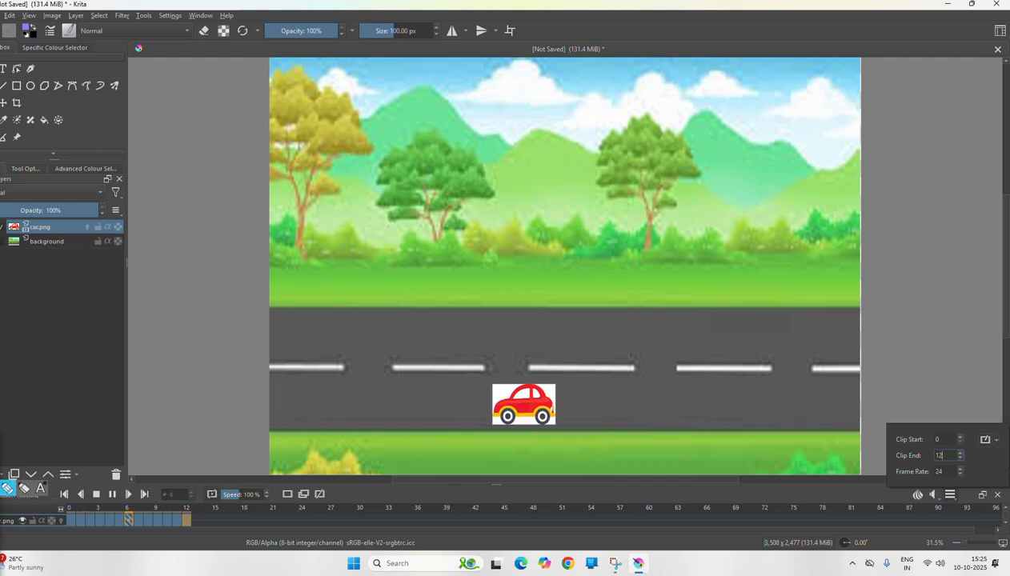
{"action": "left_click", "coordinate": [8, 488]}
{"action": "mouse_move", "coordinate": [158, 497]}
{"action": "left_mouse_down"}
{"action": "mouse_move", "coordinate": [89, 495]}
{"action": "mouse_move", "coordinate": [65, 505]}
{"action": "mouse_move", "coordinate": [64, 528]}
{"action": "mouse_move", "coordinate": [88, 545]}
{"action": "mouse_move", "coordinate": [137, 545]}
{"action": "mouse_move", "coordinate": [200, 530]}
{"action": "mouse_move", "coordinate": [196, 495]}
{"action": "mouse_move", "coordinate": [146, 497]}
{"action": "left_mouse_up"}
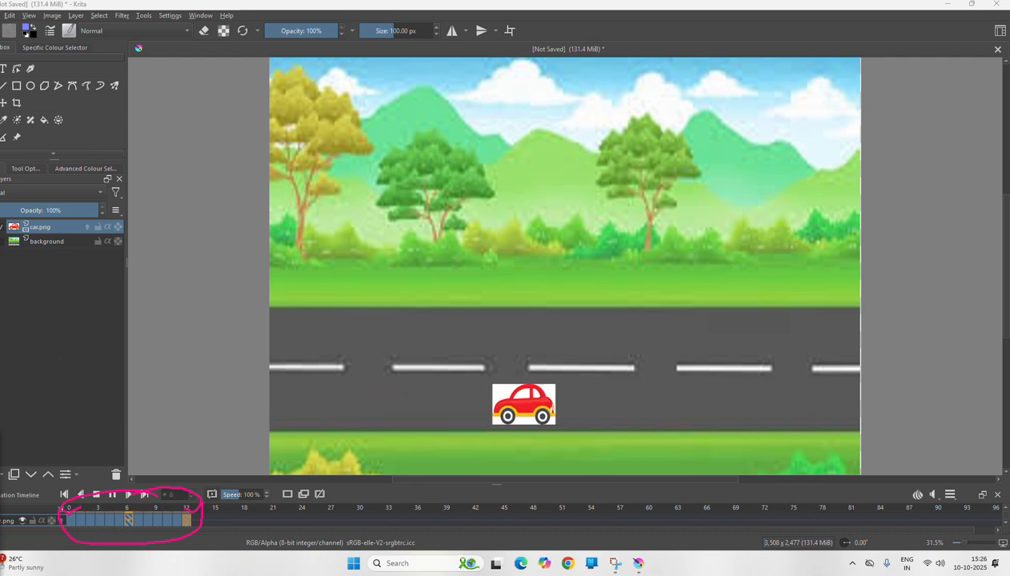
{"action": "key", "text": "Escape"}
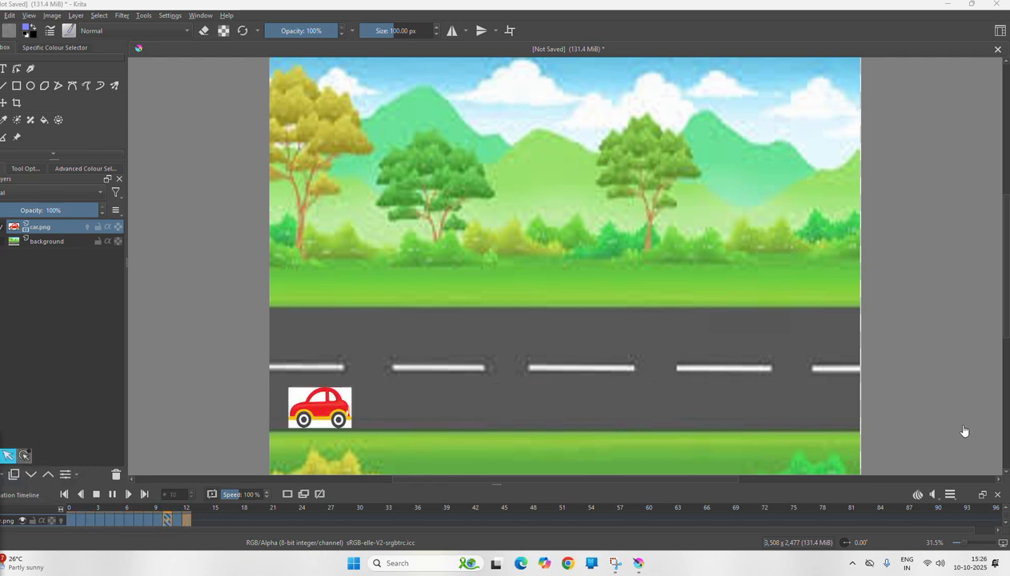
Step: Compare frame rates of 2 and 5 during playback, keep 5, and play the car animation again
{"action": "left_click", "coordinate": [954, 497]}
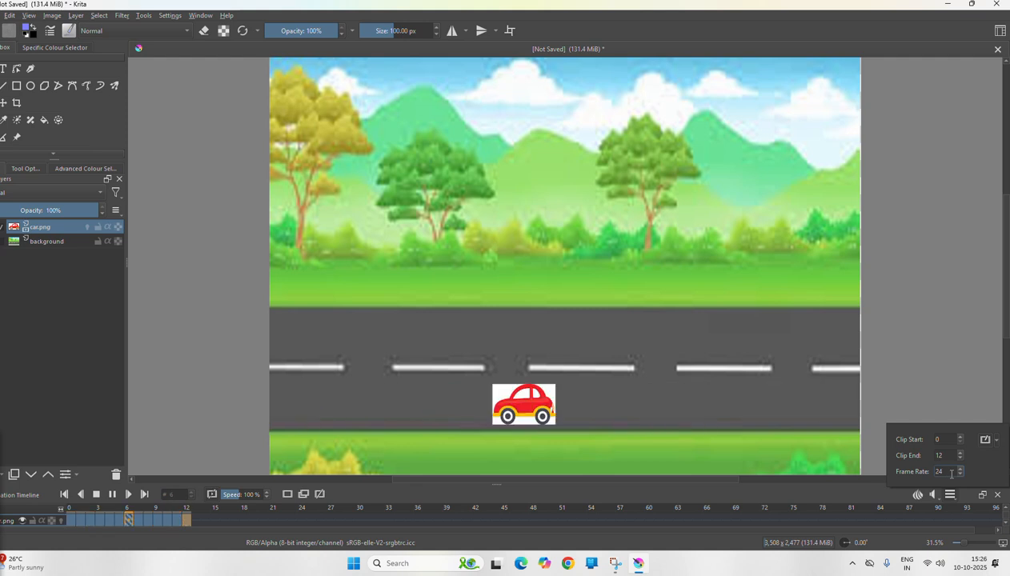
{"action": "key", "text": "BackSpace"}
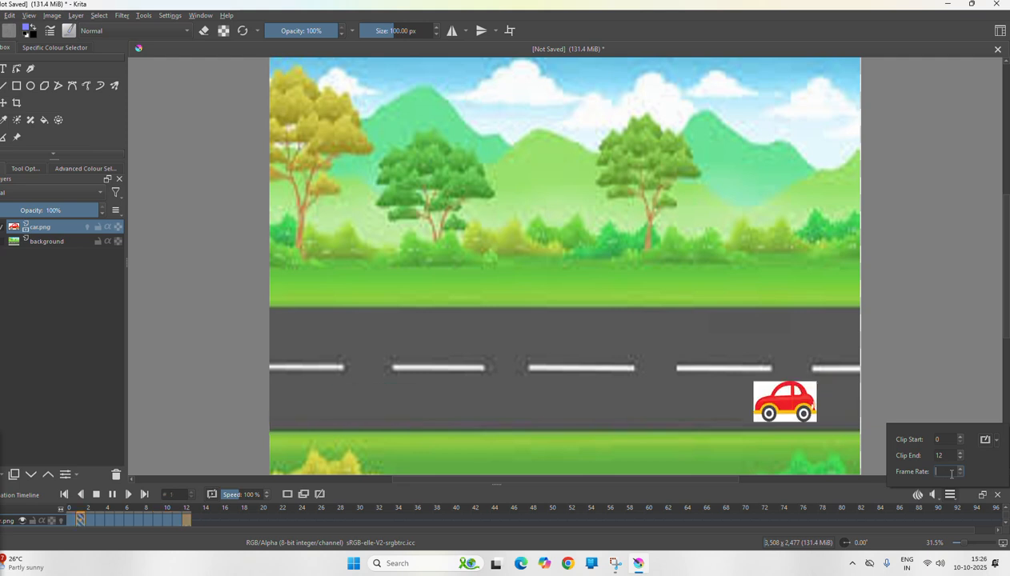
{"action": "type", "text": "2"}
{"action": "key", "text": "BackSpace"}
{"action": "type", "text": "5"}
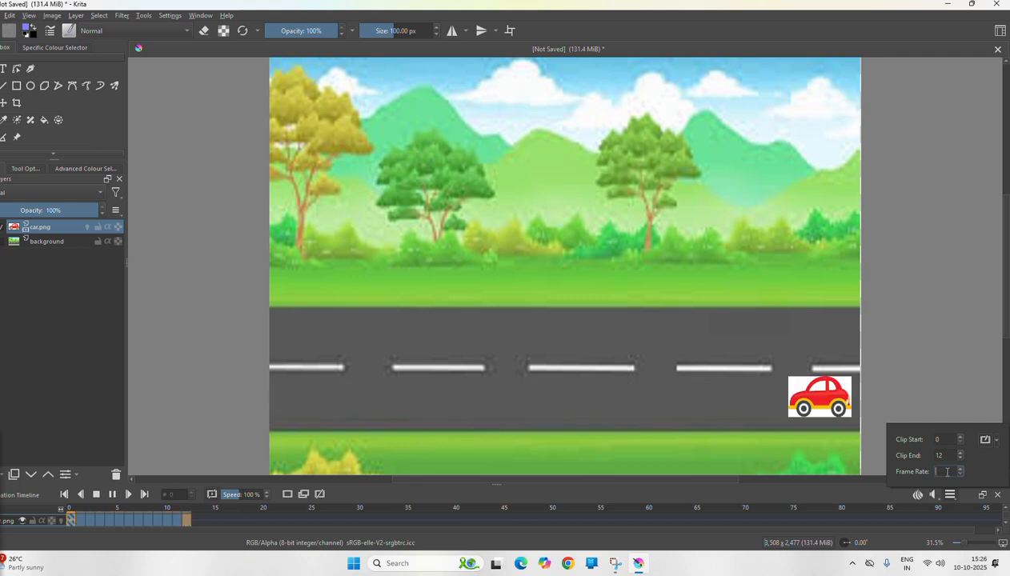
{"action": "type", "text": "2"}
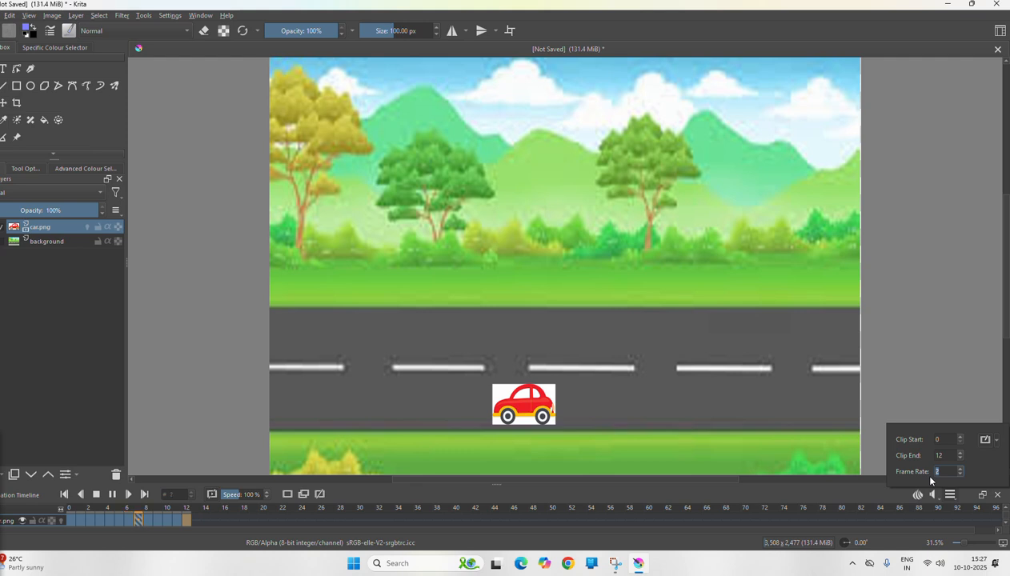
{"action": "type", "text": "5"}
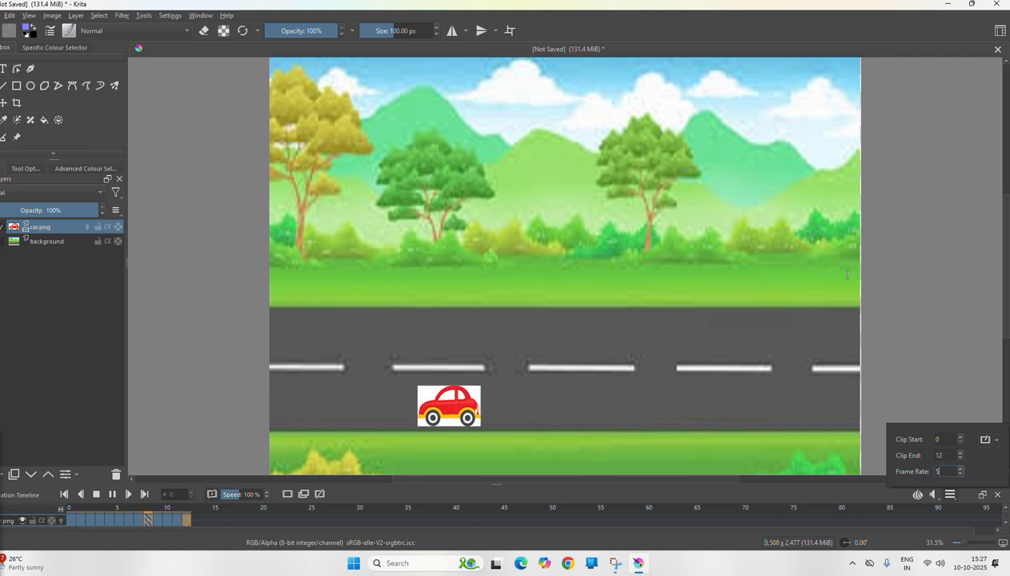
{"action": "left_click", "coordinate": [915, 386]}
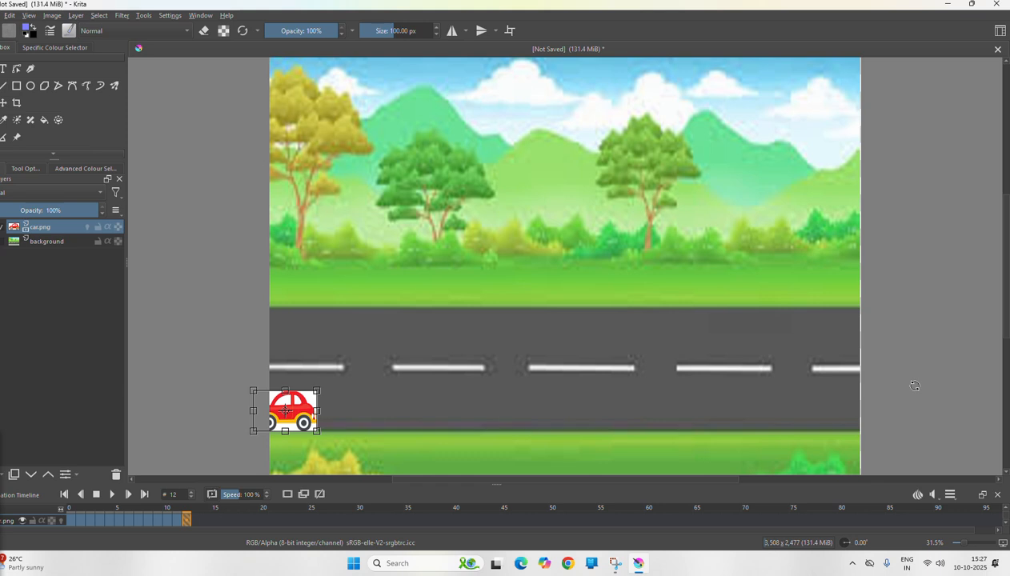
{"action": "left_click", "coordinate": [110, 495]}
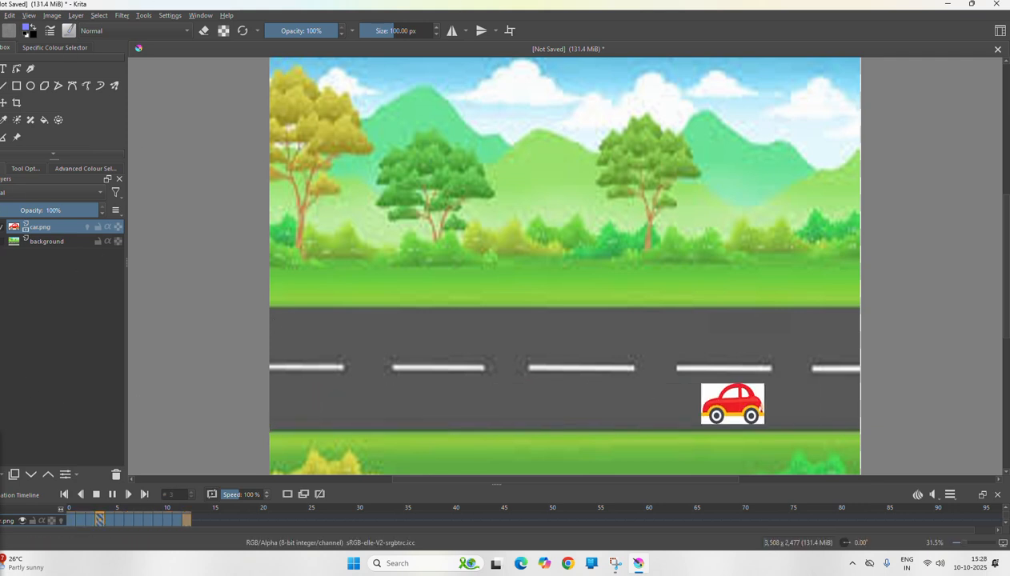
Step: Save the document to the Desktop as a Krita document named "krita animation"
{"action": "key", "text": "alt+f"}
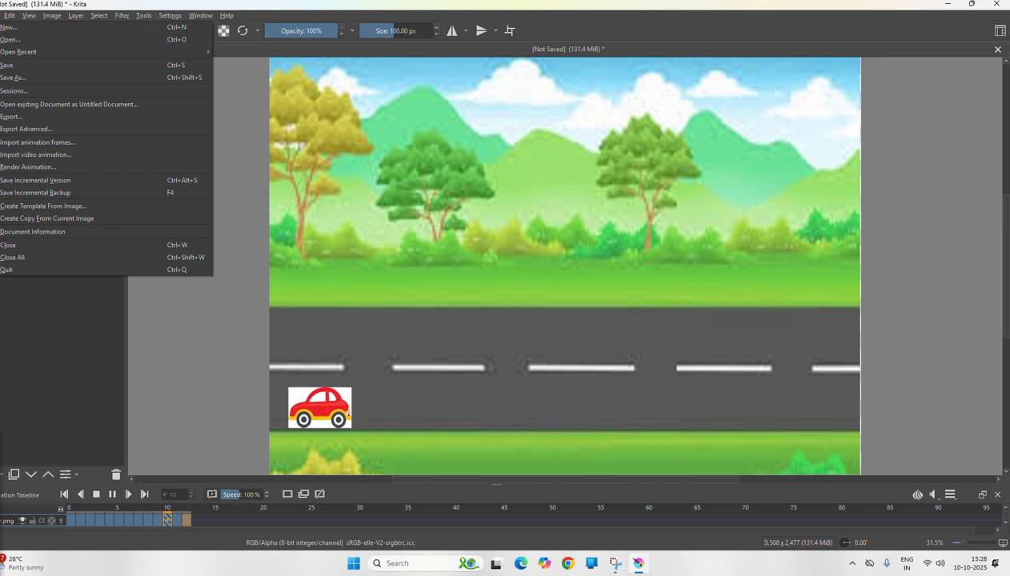
{"action": "left_click", "coordinate": [11, 77]}
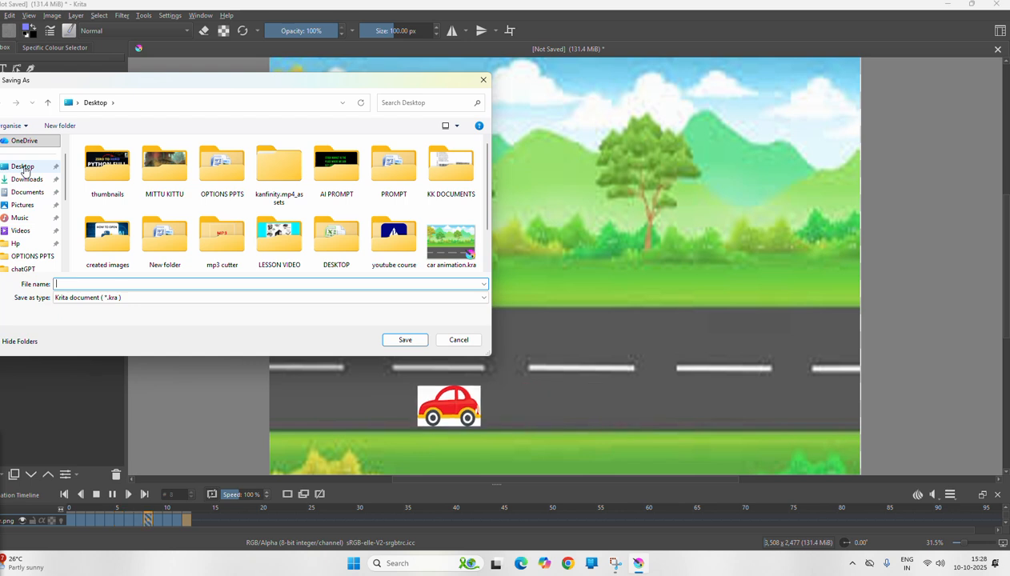
{"action": "left_click", "coordinate": [23, 167]}
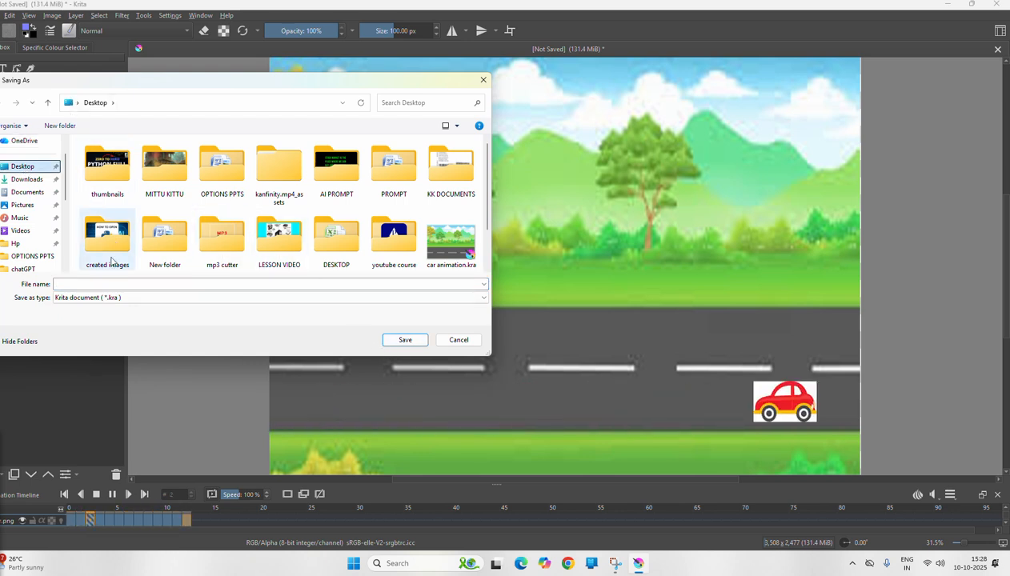
{"action": "left_click", "coordinate": [85, 283]}
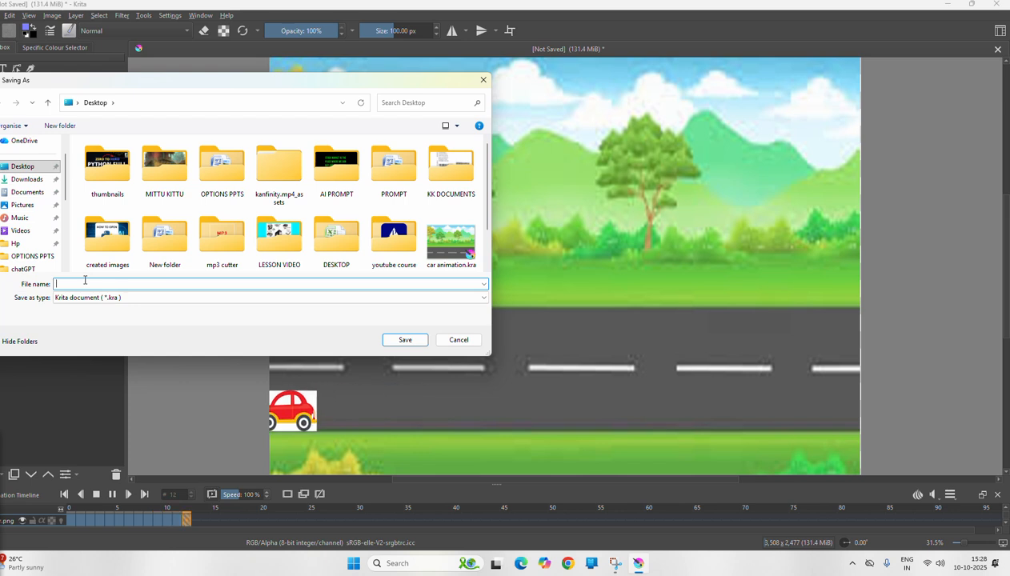
{"action": "type", "text": "ca"}
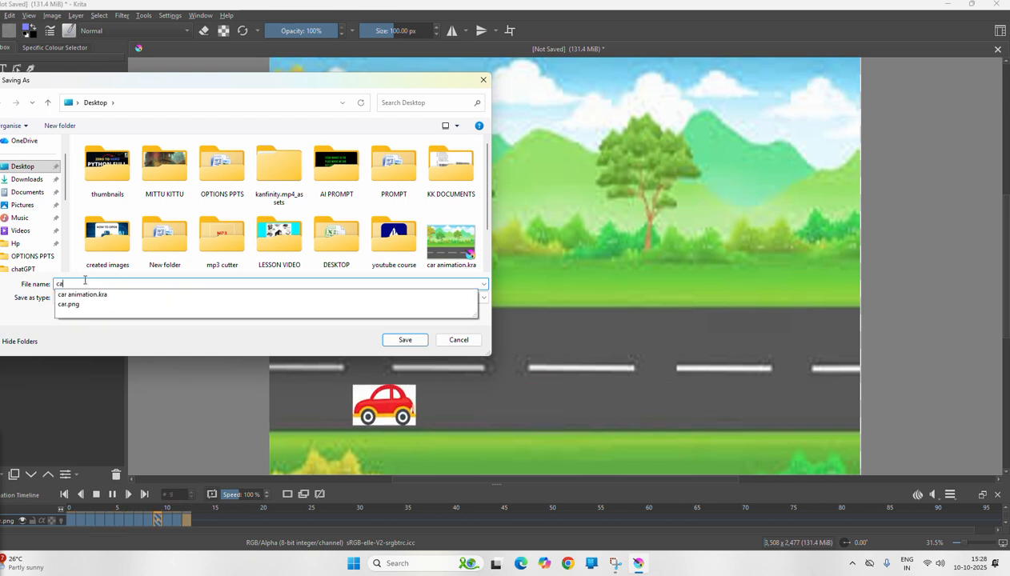
{"action": "type", "text": "r animat"}
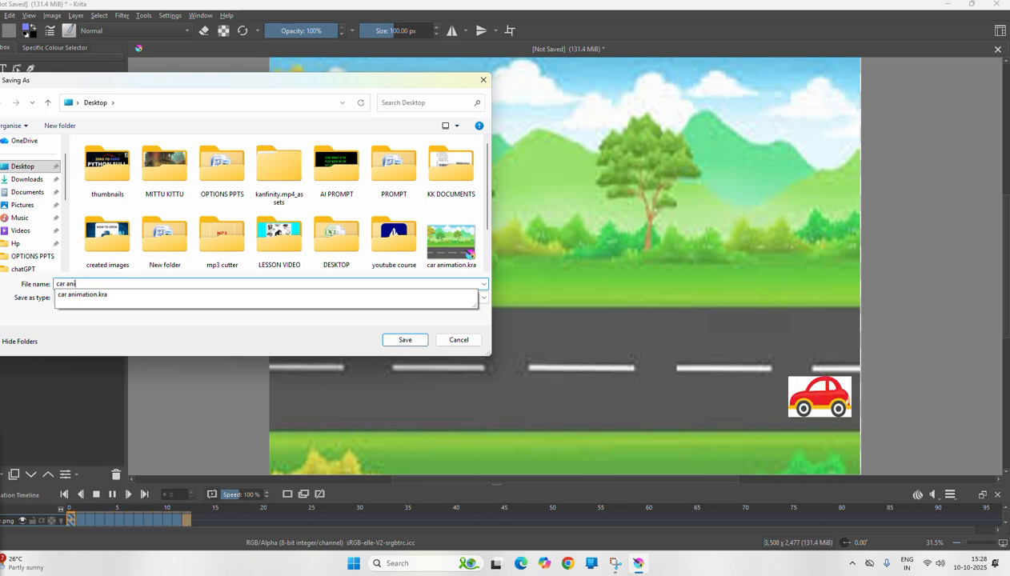
{"action": "key", "text": "BackSpace"}
{"action": "key", "text": "BackSpace"}
{"action": "key", "text": "BackSpace"}
{"action": "type", "text": "krit"}
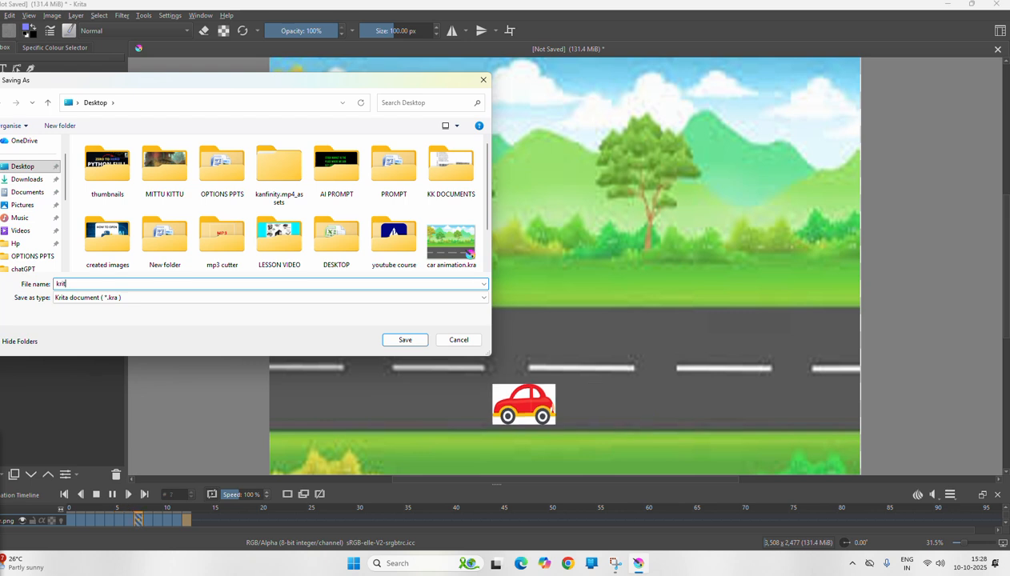
{"action": "type", "text": "a anima"}
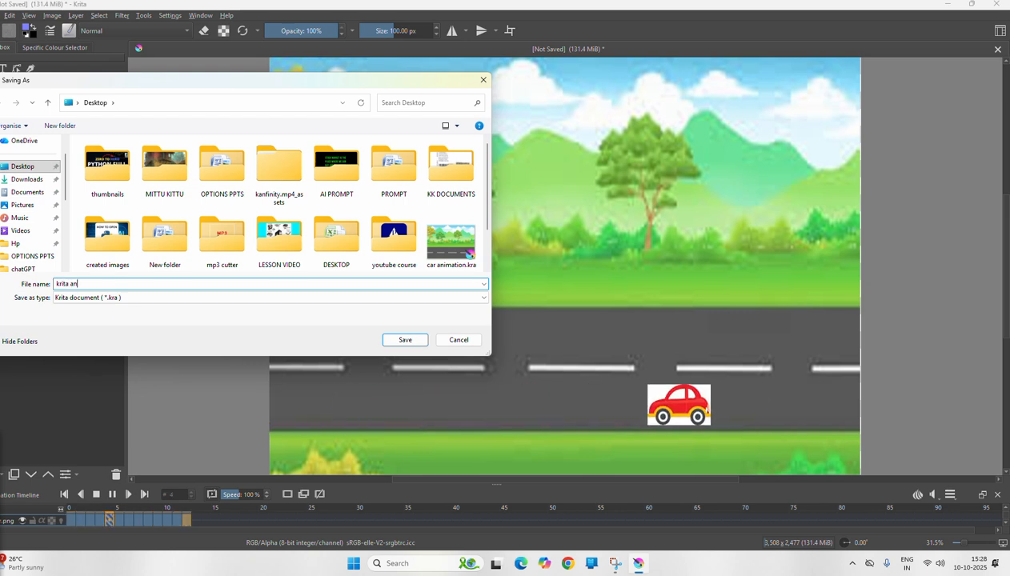
{"action": "type", "text": "tion"}
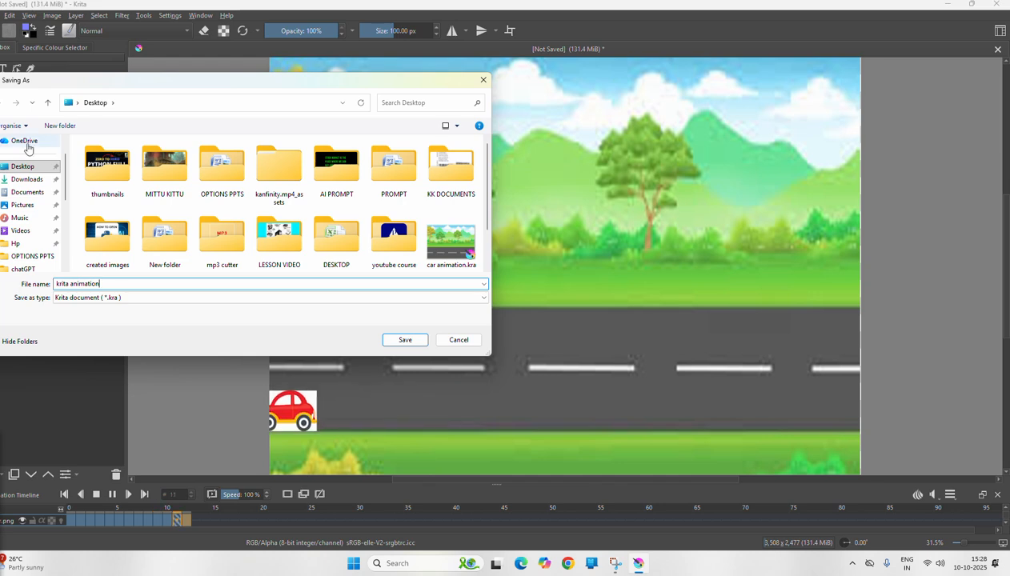
{"action": "left_click", "coordinate": [406, 341]}
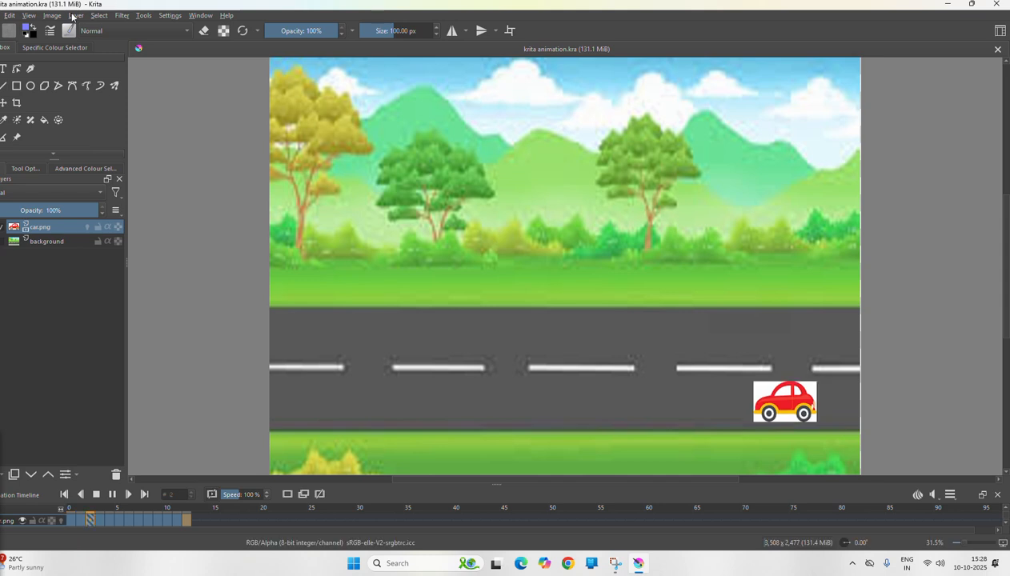